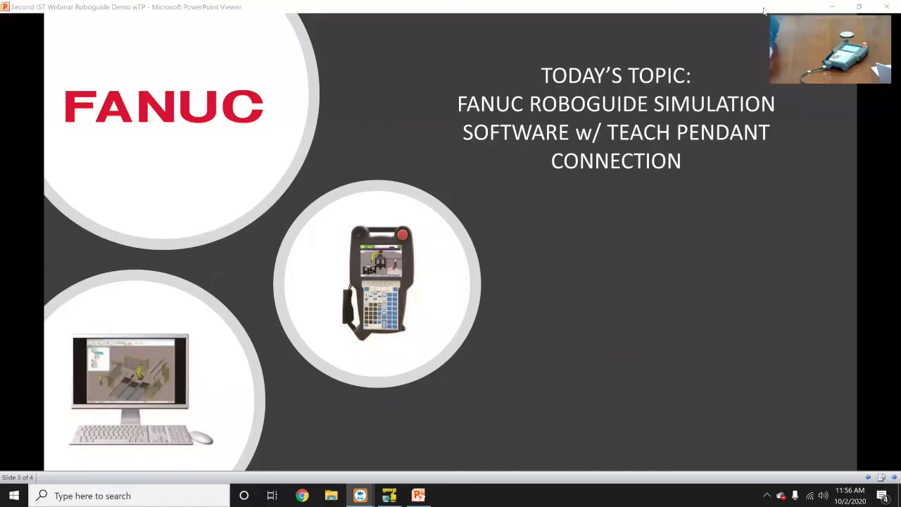
Leave the presentation and bring up the computer's network adapters through the Ethernet settings
left_click(828, 6)
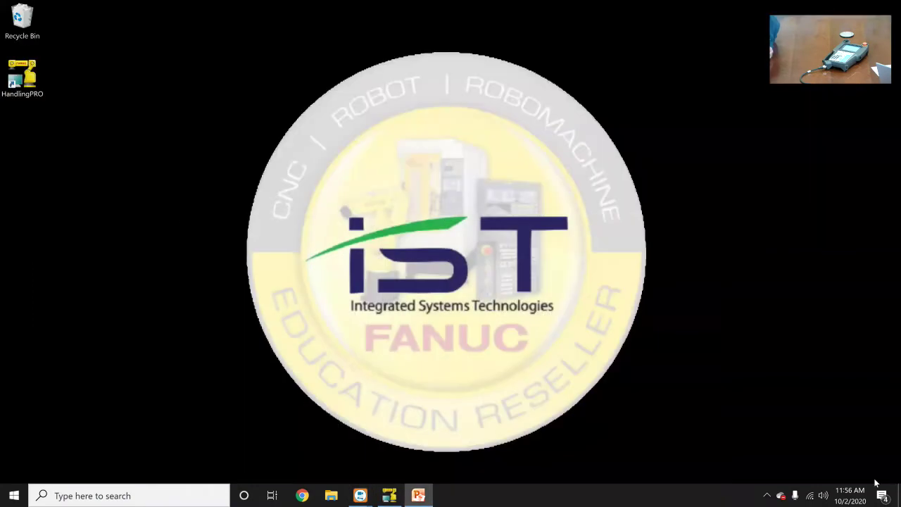
right_click(809, 496)
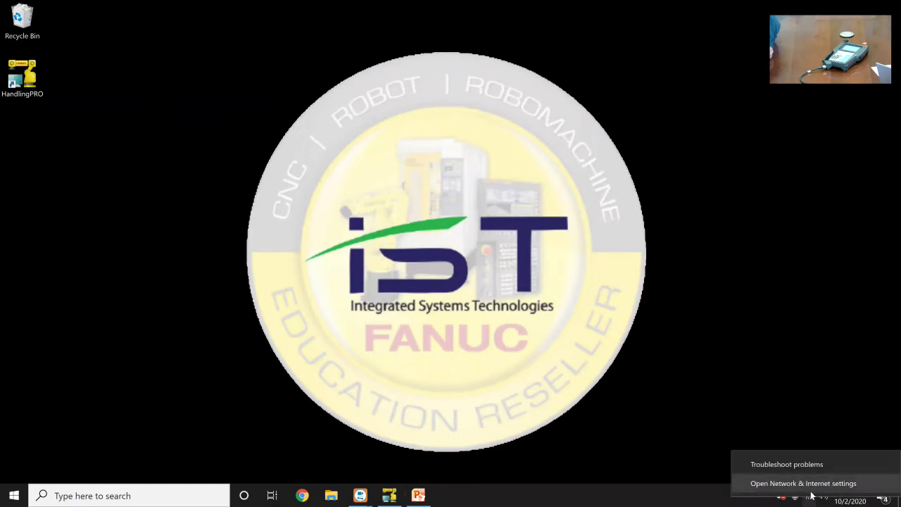
left_click(810, 484)
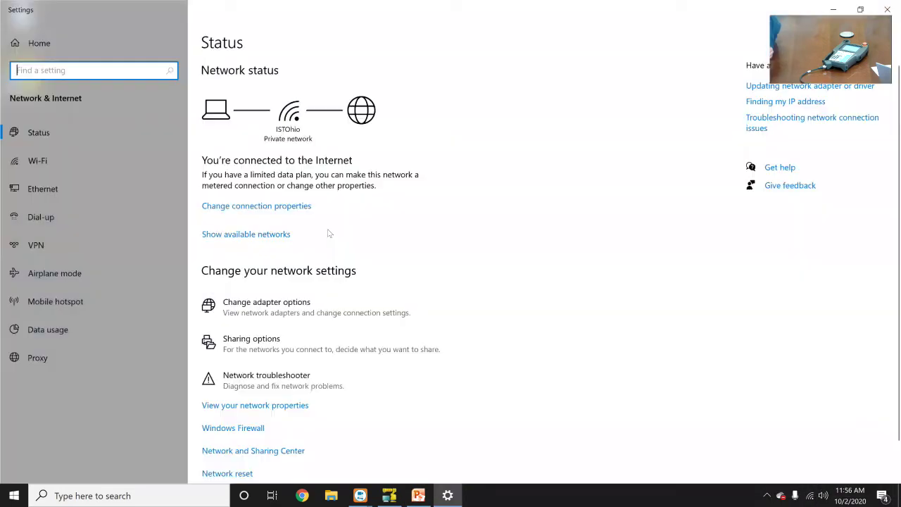
left_click(13, 185)
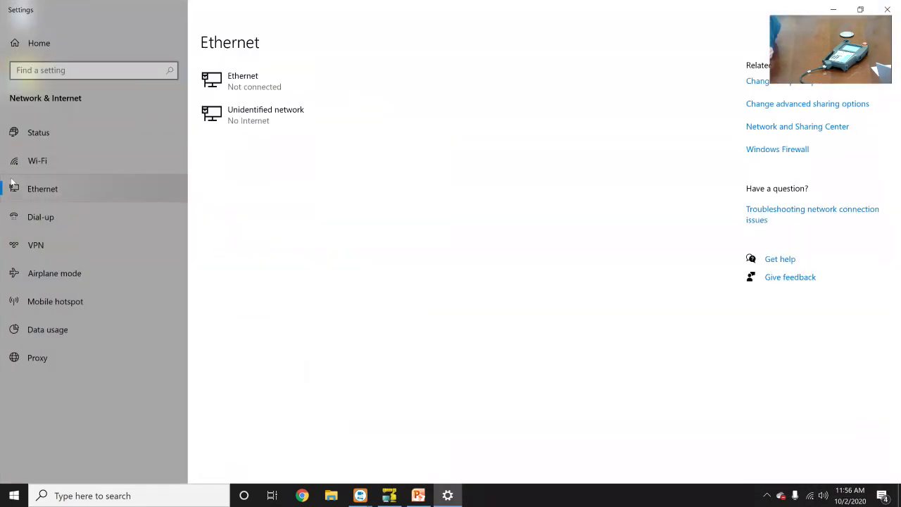
left_click(757, 83)
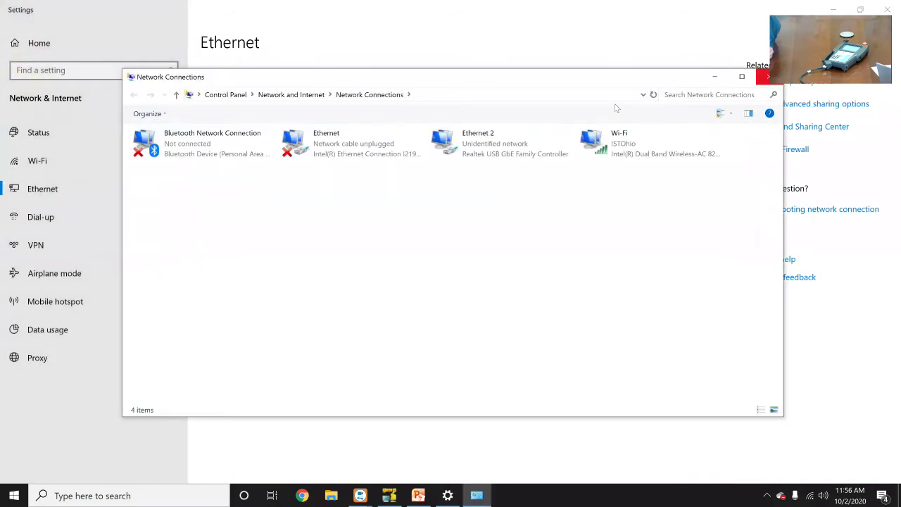
right_click(487, 145)
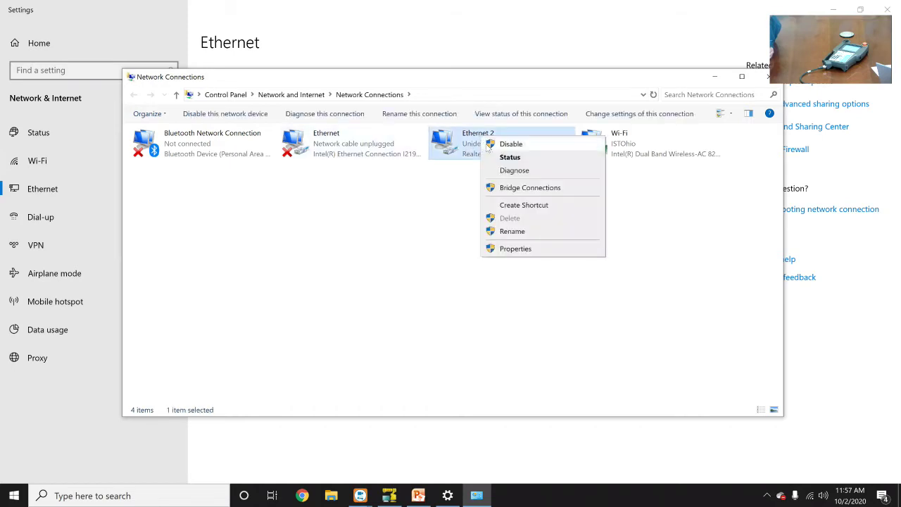
left_click(529, 247)
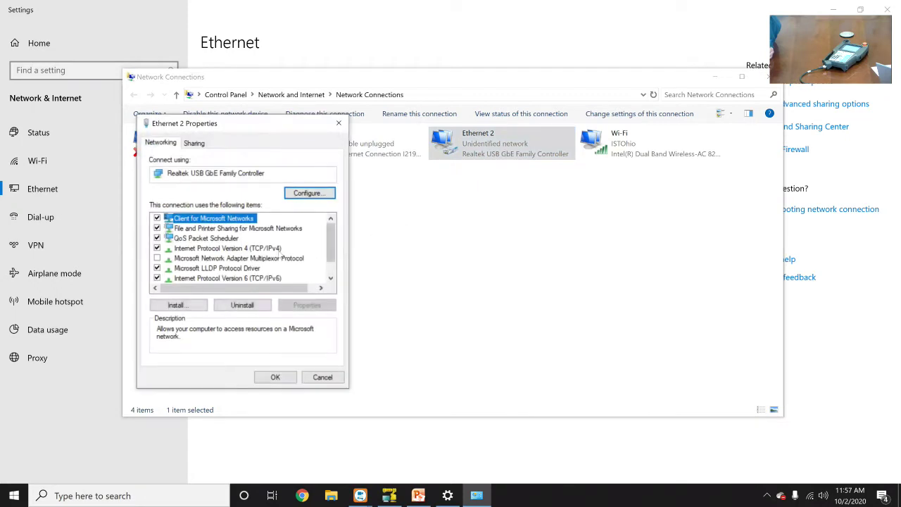
left_click(273, 251)
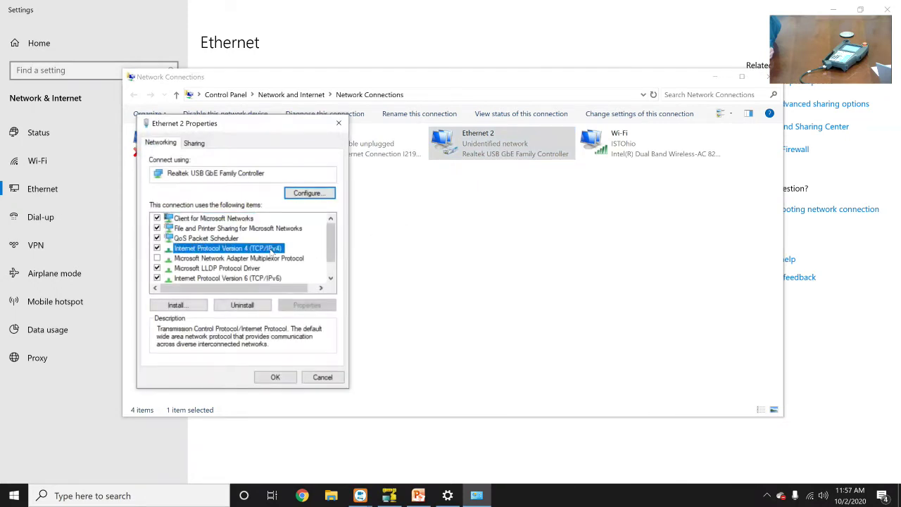
left_click(273, 377)
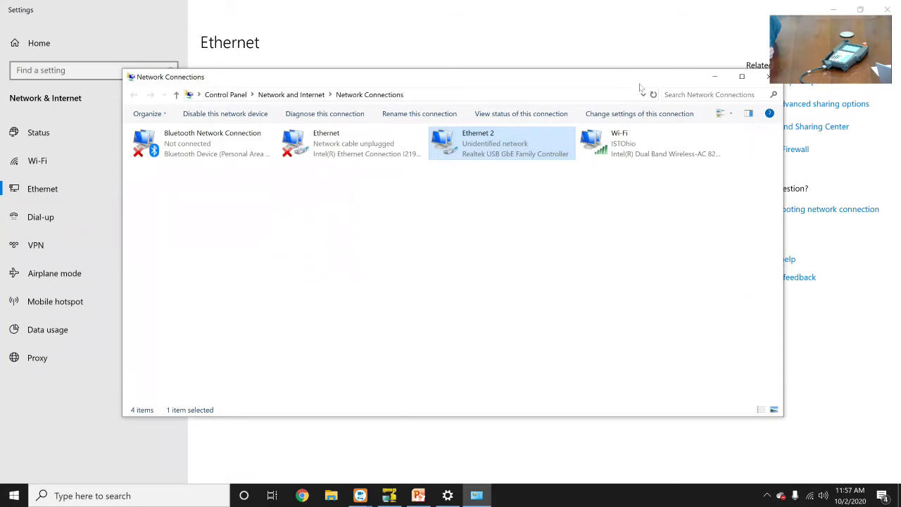
left_click(713, 76)
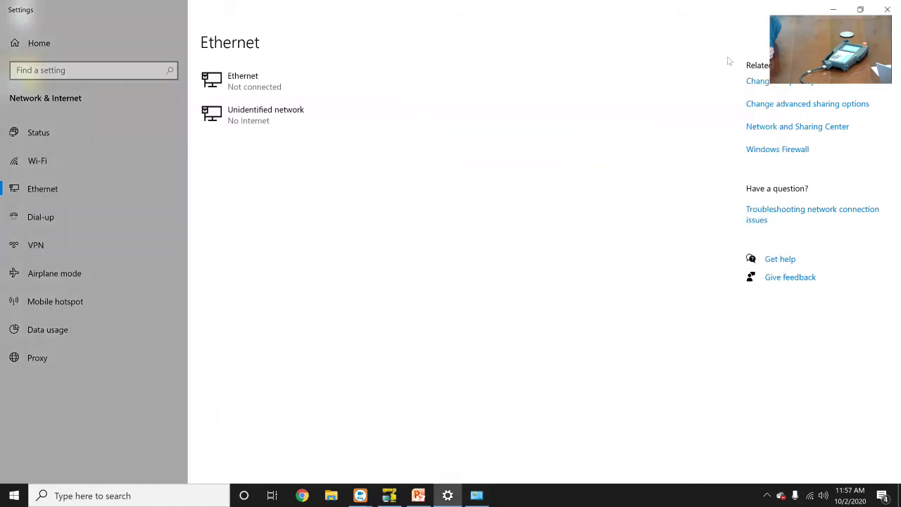
left_click(831, 9)
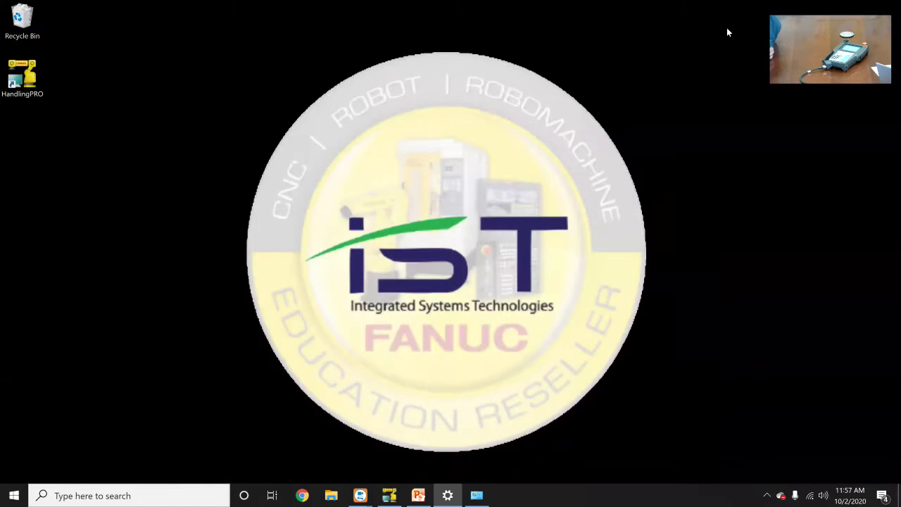
left_click(476, 495)
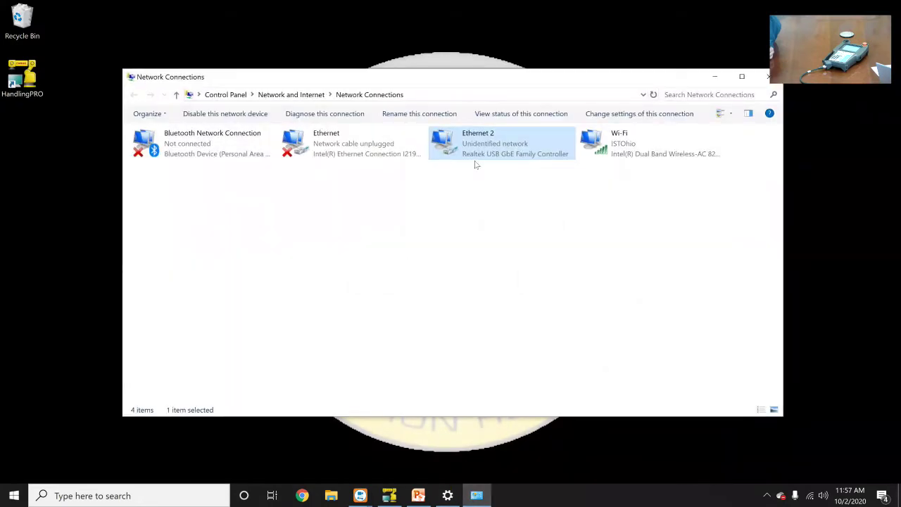
Give the Ethernet 2 adapter a static IPv4 address of 1.1.1.1, subnet mask 255.255.255.0 and default gateway 1.1.1.2
right_click(483, 149)
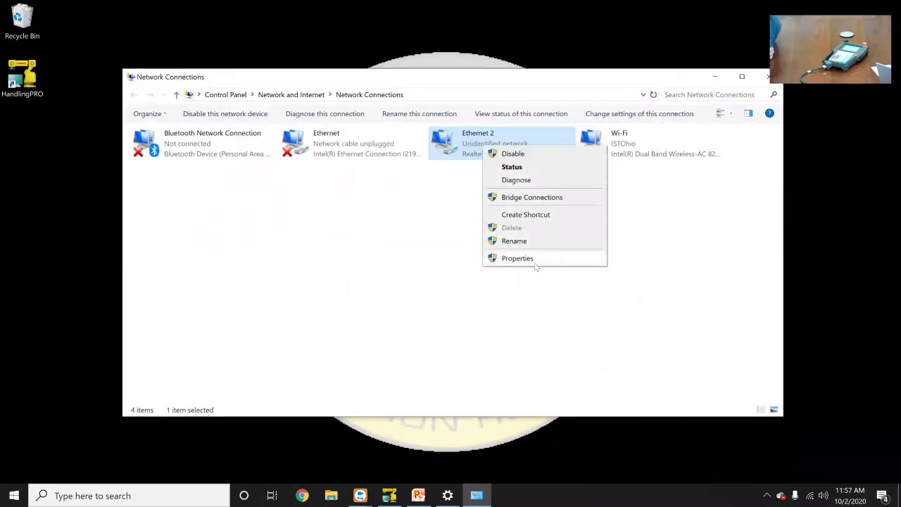
left_click(520, 258)
double_click(280, 249)
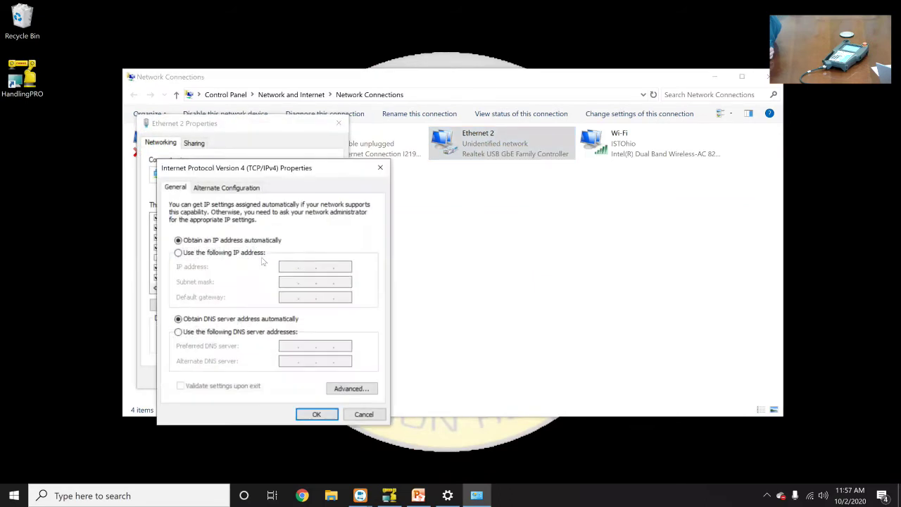
left_click(258, 257)
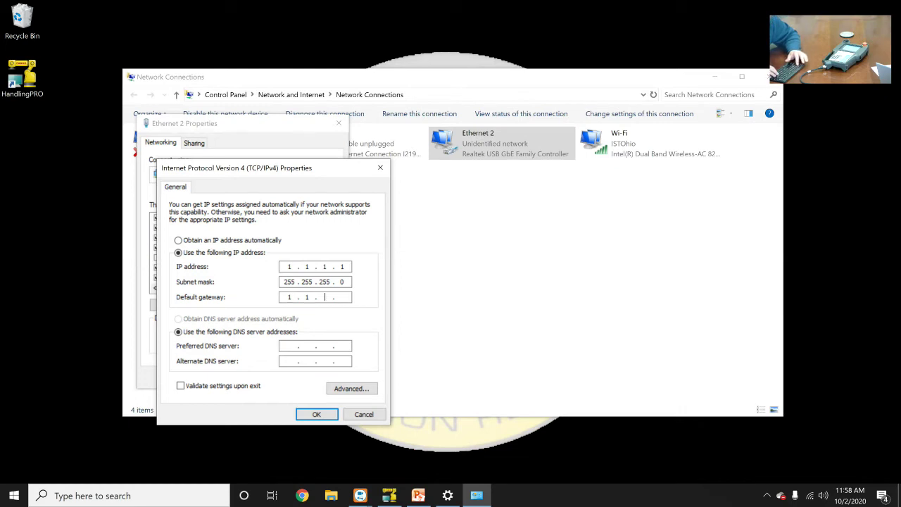
type(".2")
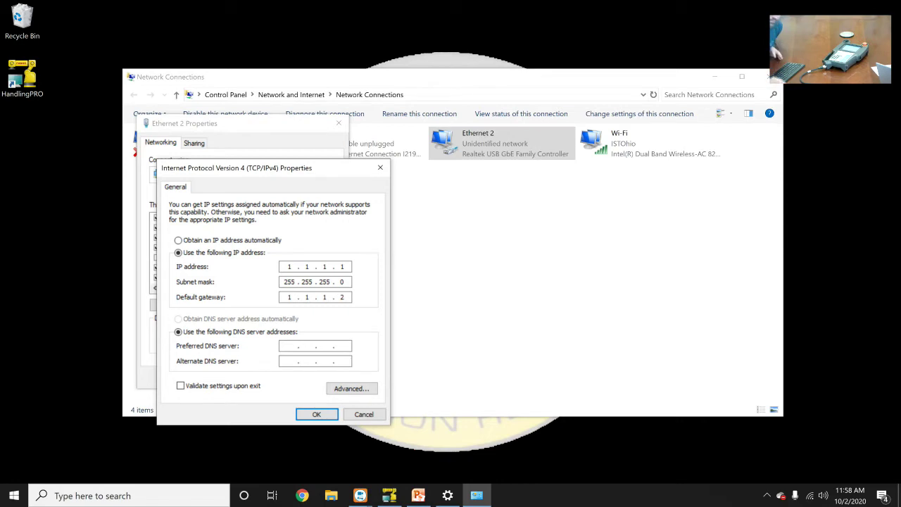
left_click(310, 415)
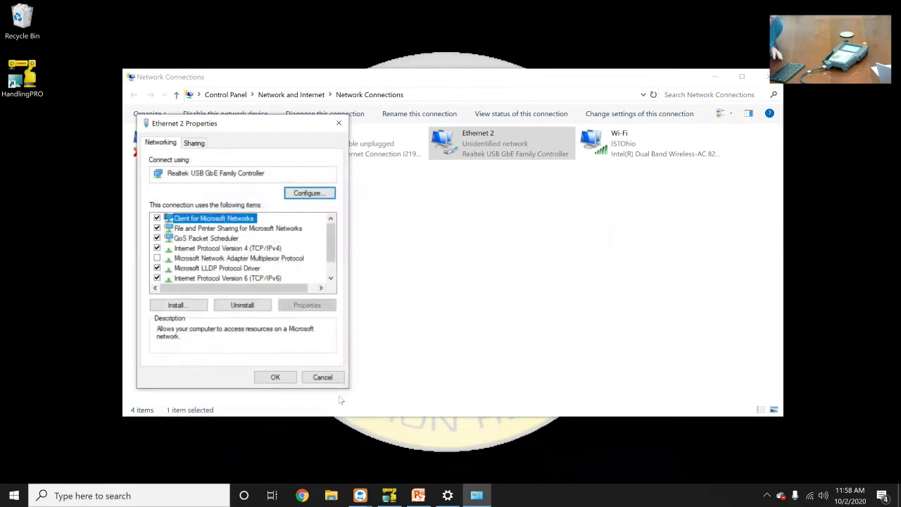
left_click(280, 379)
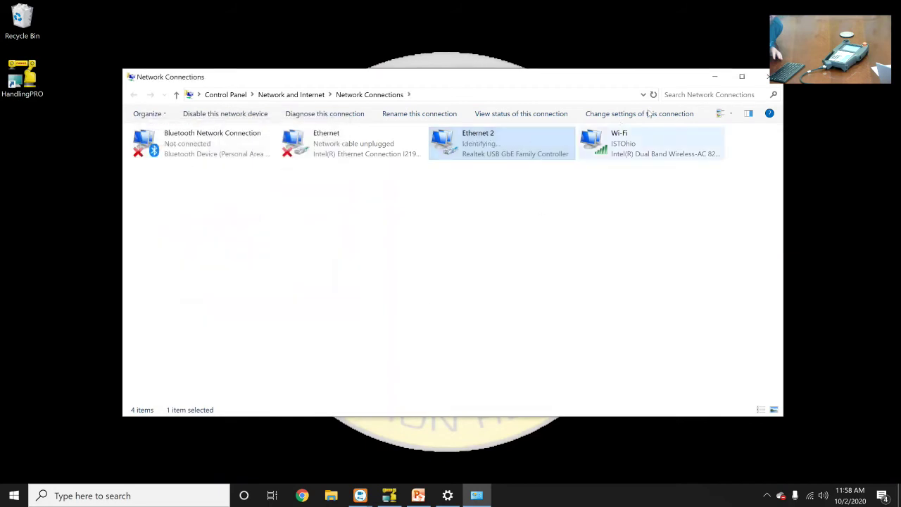
left_click(766, 76)
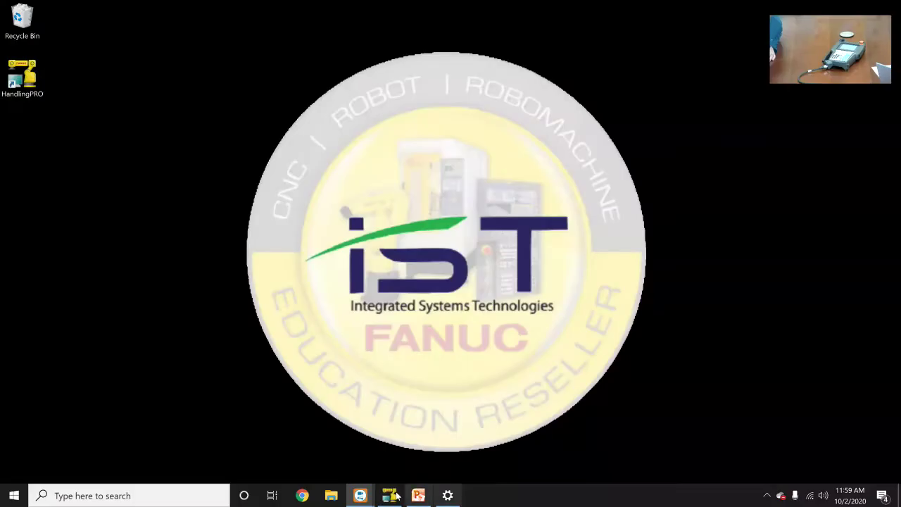
Switch to HandlingPRO, view the virtual teach pendant and close it
left_click(389, 495)
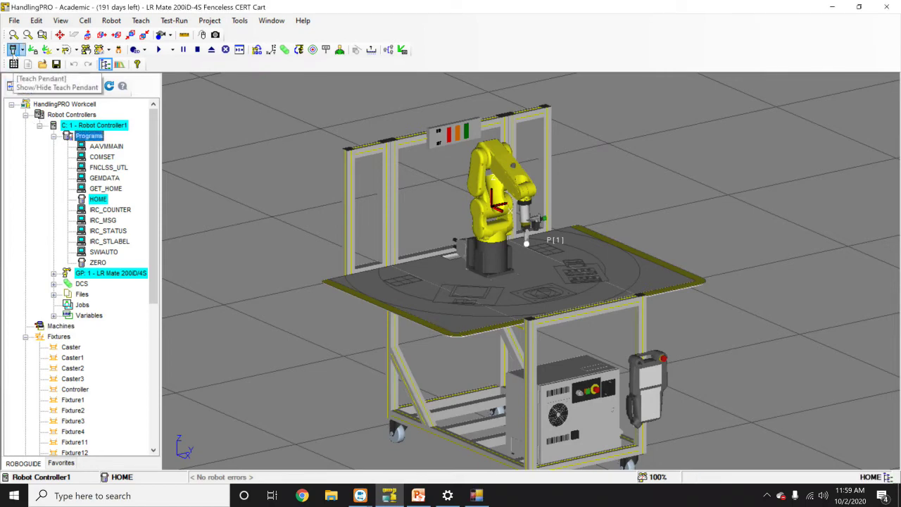
left_click(13, 49)
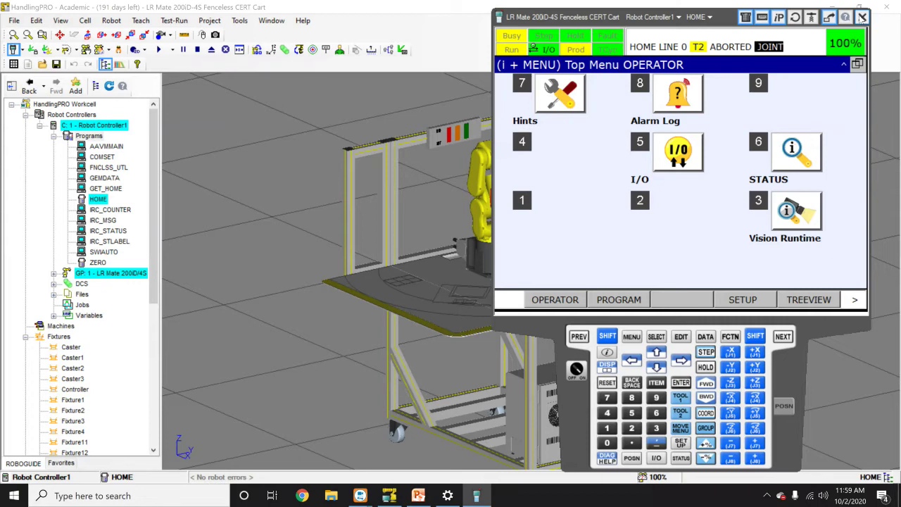
left_click(861, 17)
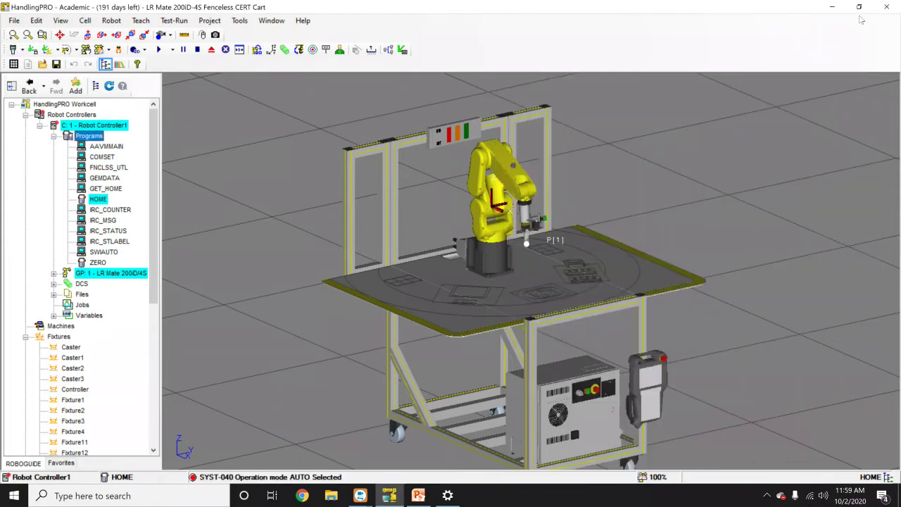
Enable exclusive use of the physical iPendant connection in the Teach options
left_click(234, 22)
left_click(259, 86)
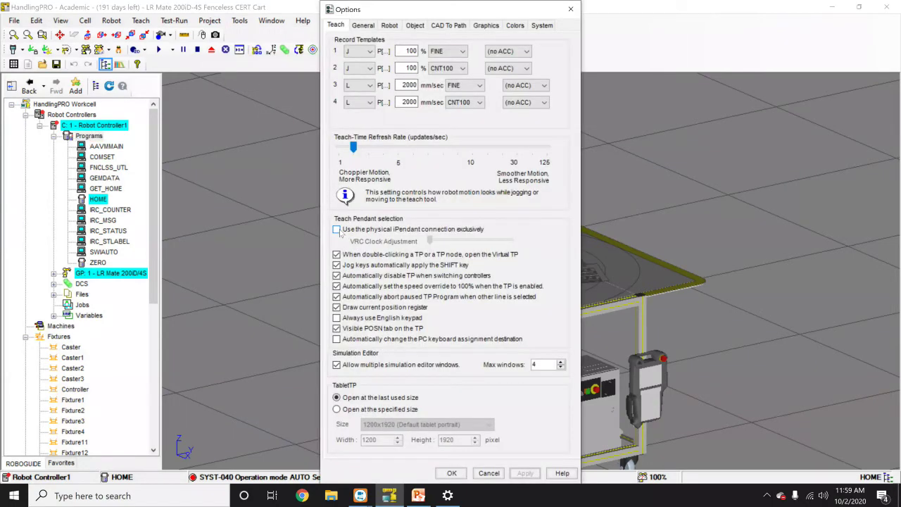
left_click(337, 229)
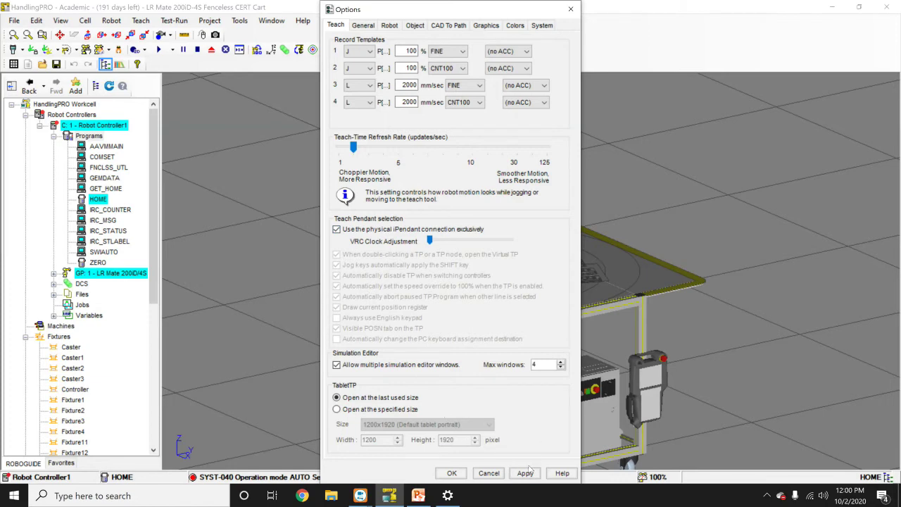
left_click(449, 475)
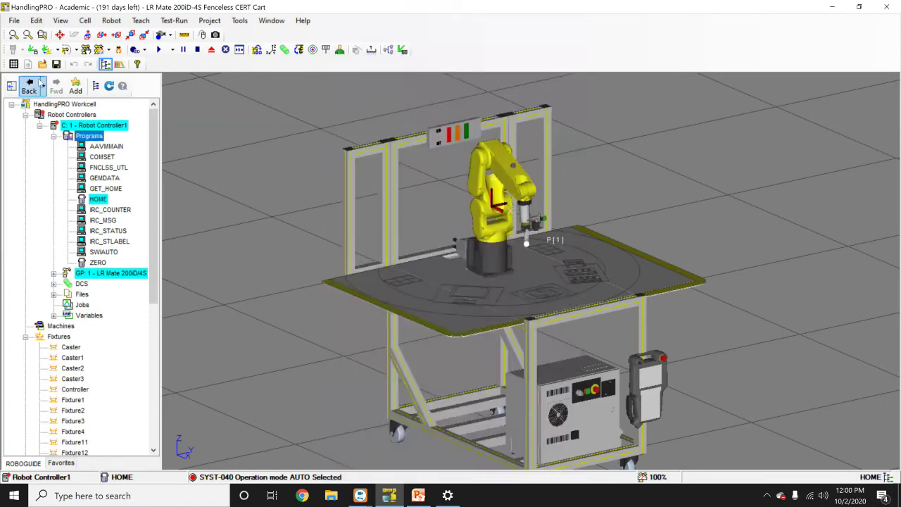
Exit HandlingPRO saving the workcell, restart it and reopen the LR Mate 200iD-4S Fenceless CERT Cart workcell
left_click(14, 20)
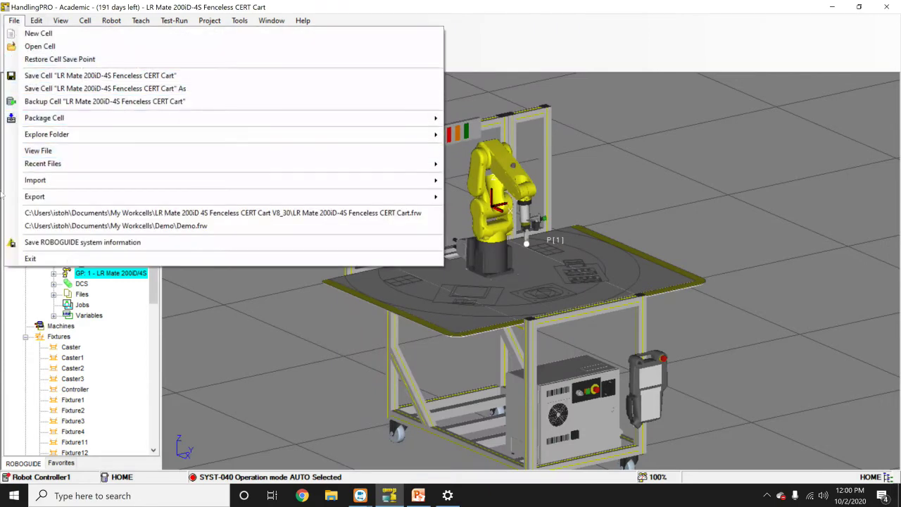
left_click(39, 259)
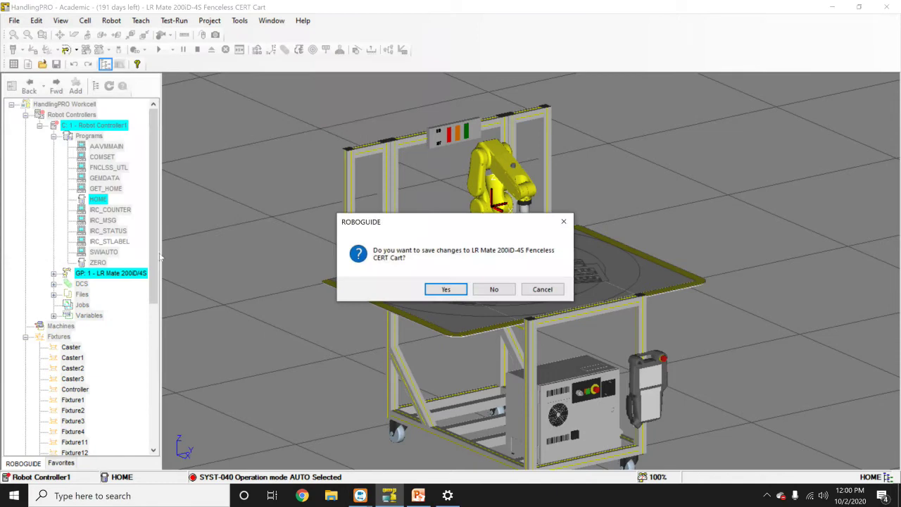
left_click(463, 295)
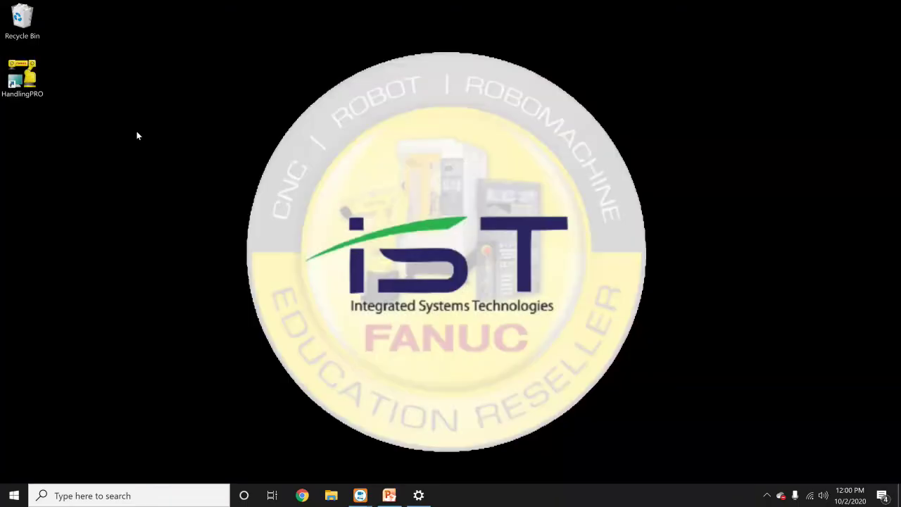
left_click(7, 83)
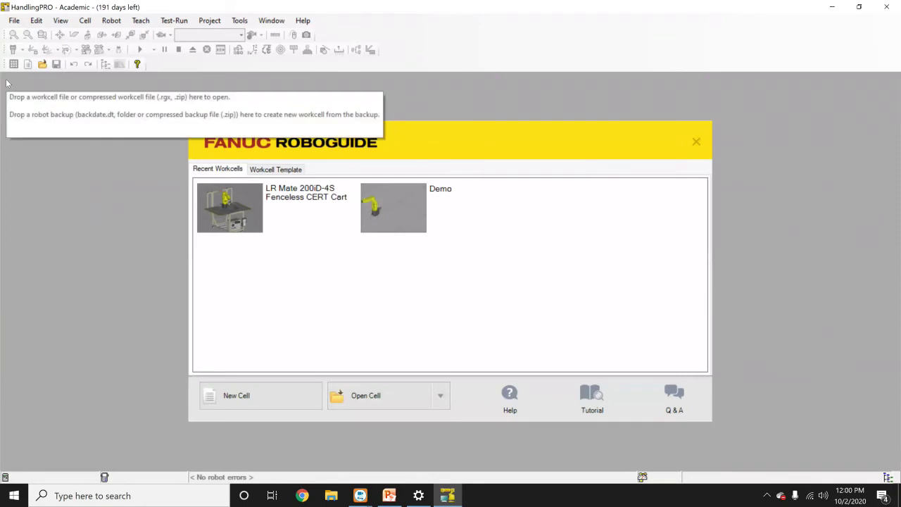
double_click(226, 197)
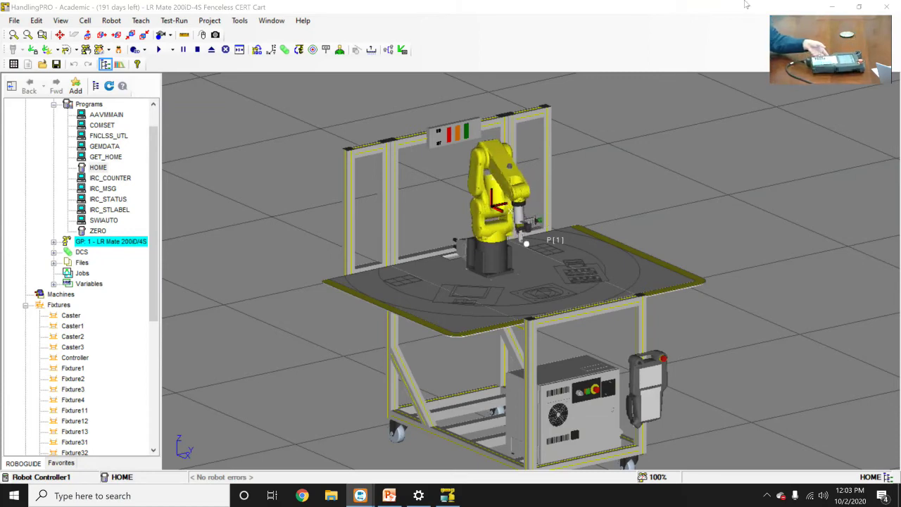
Raise the teach-time refresh rate to its maximum for the smoothest motion and apply the options
left_click(239, 24)
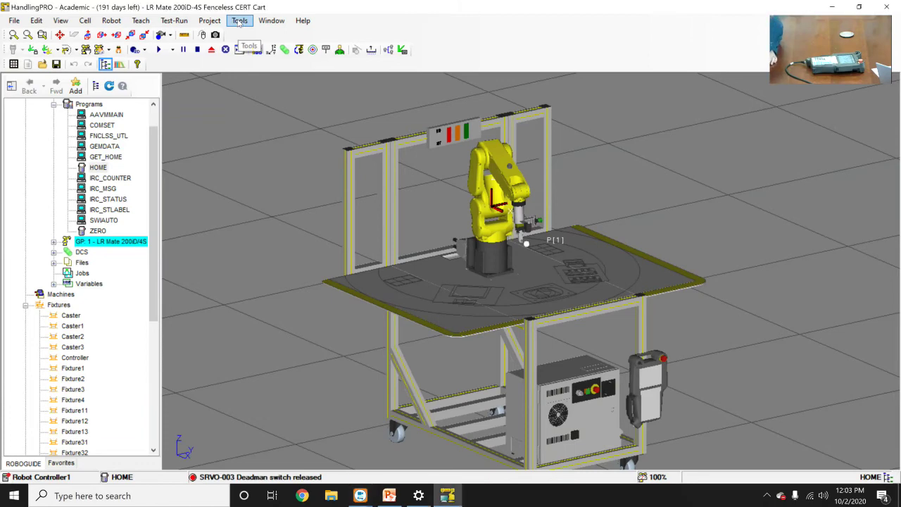
left_click(239, 23)
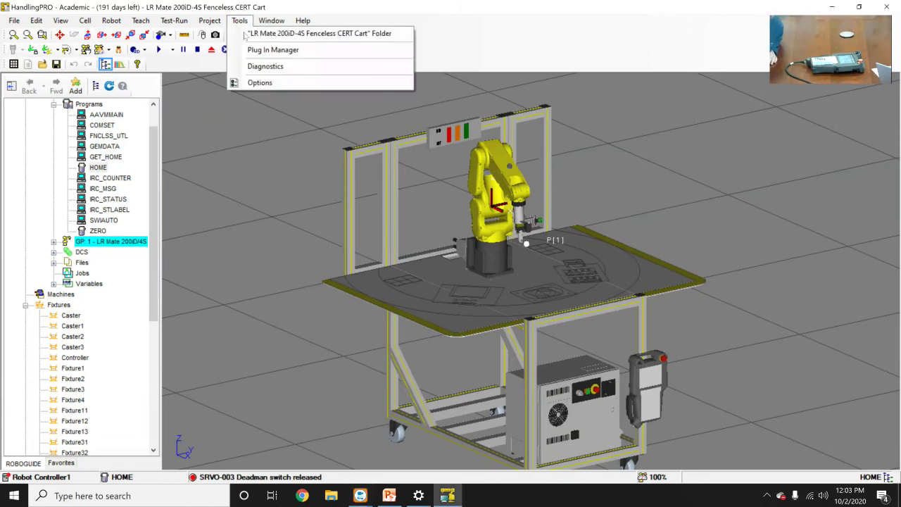
left_click(263, 83)
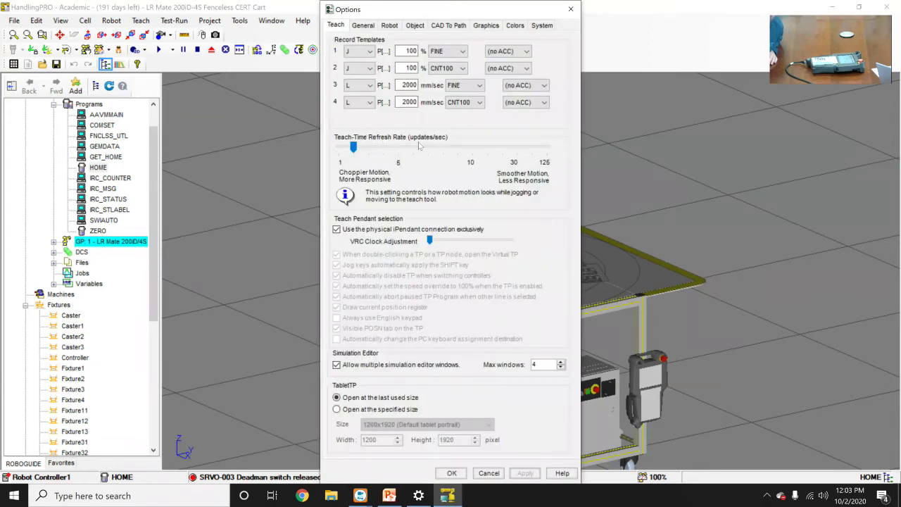
left_click_drag(353, 147, 556, 148)
left_click(524, 473)
left_click(451, 473)
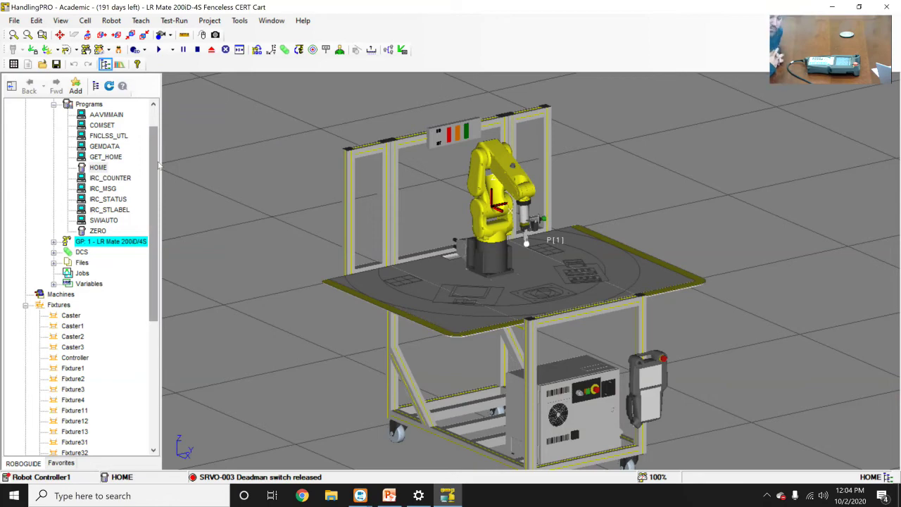
Open the robot's web server homepage in Internet Explorer, close the extra Microsoft Edge download page and maximize the window
left_click(111, 21)
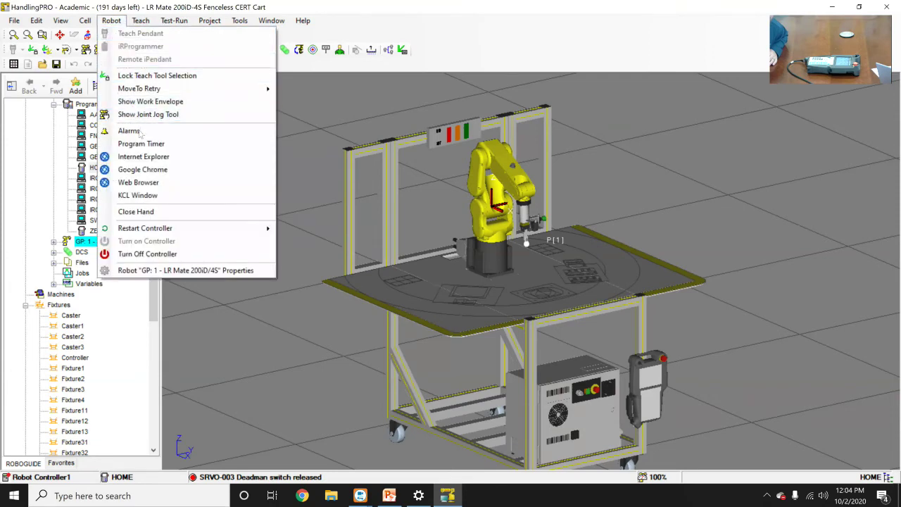
left_click(144, 156)
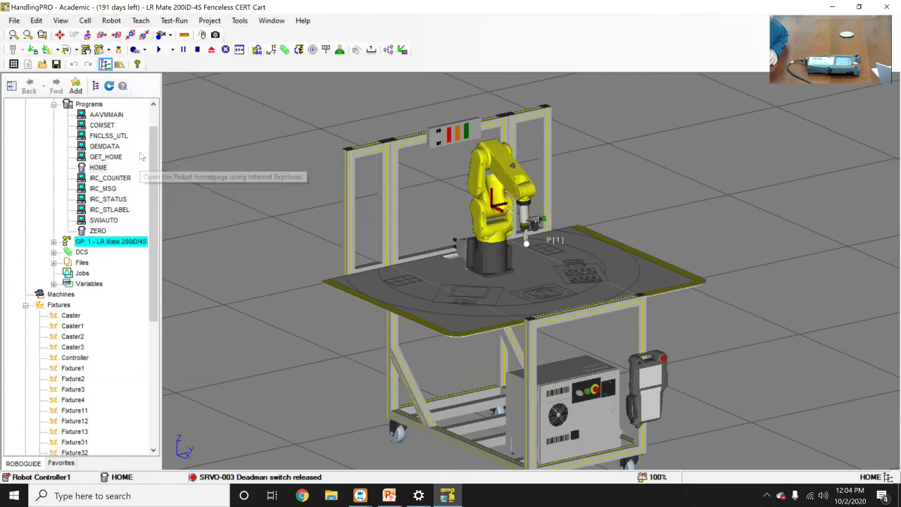
left_click(329, 223)
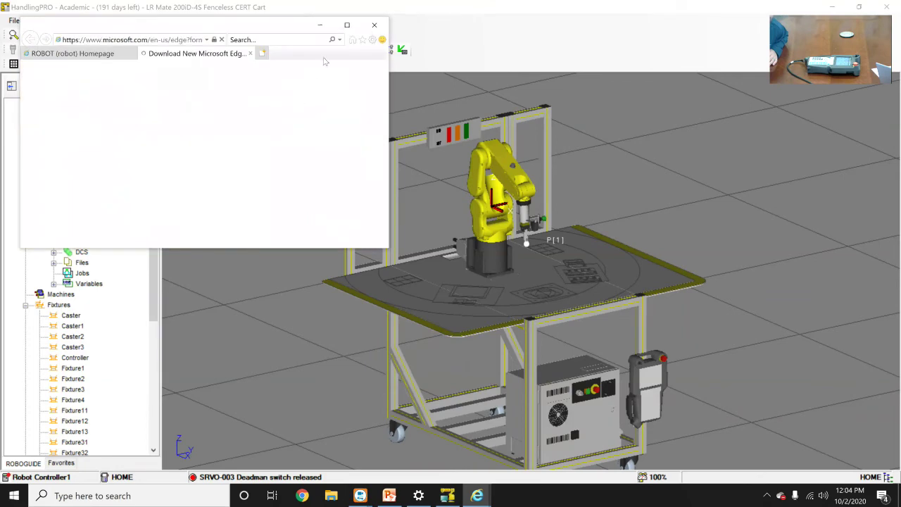
left_click(250, 55)
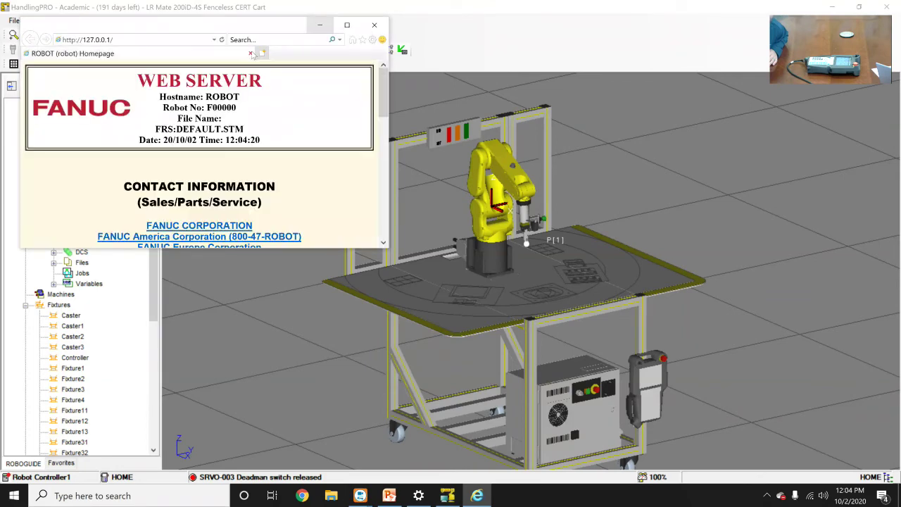
left_click(349, 28)
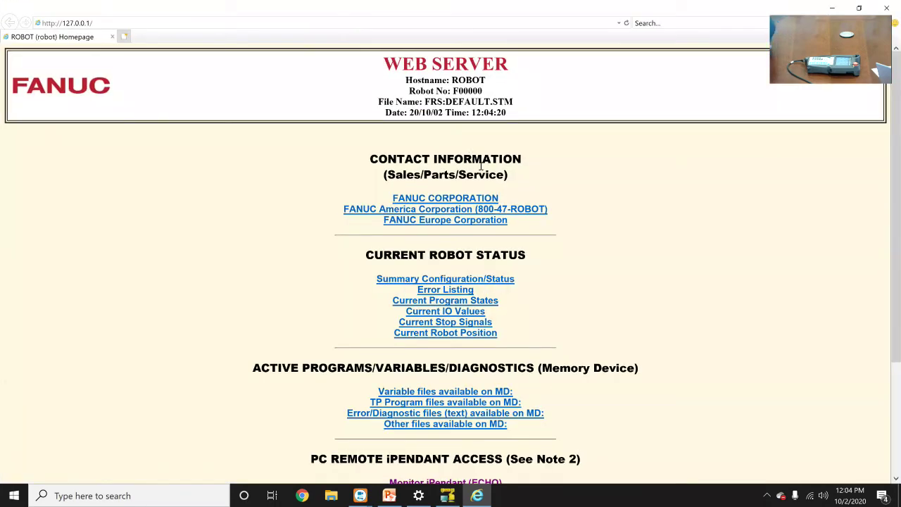
Try to open Monitor iPendant (ECHO), allowing the friPendant ActiveX add-on to run, and close its window
scroll(477, 218, "down", 3)
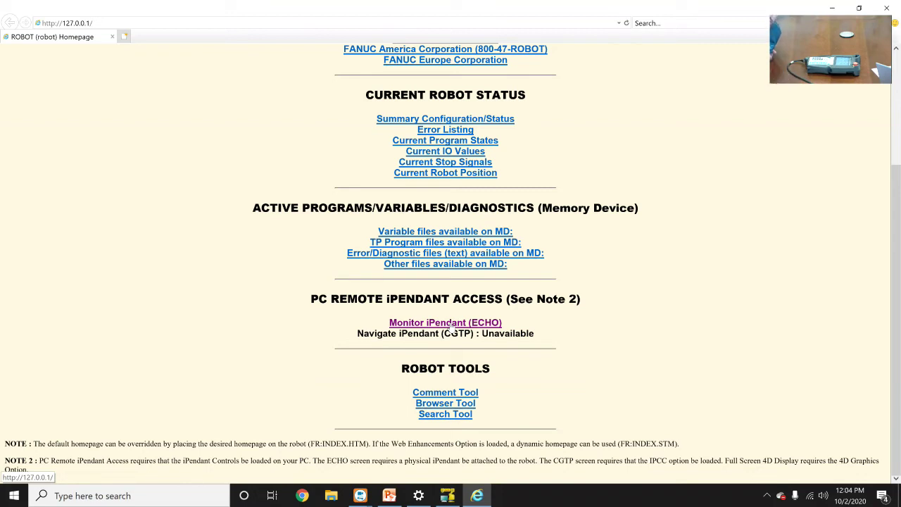
left_click(451, 324)
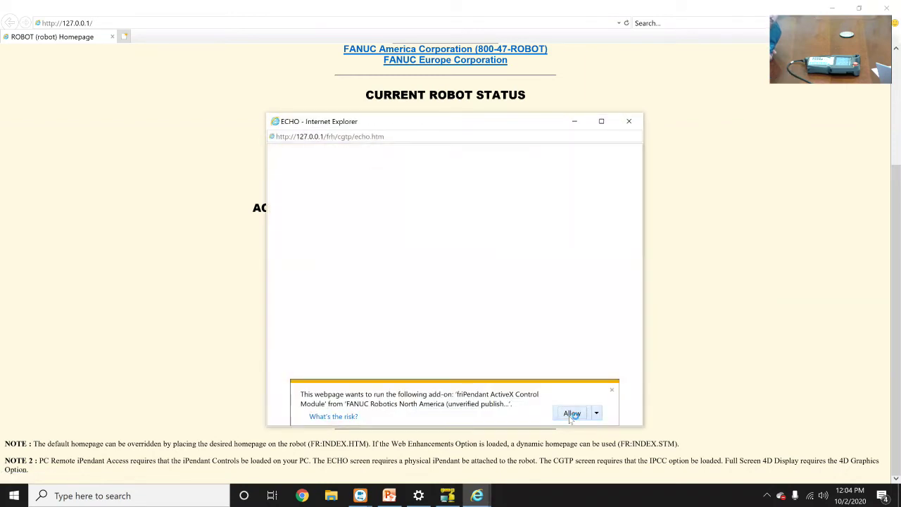
left_click(571, 413)
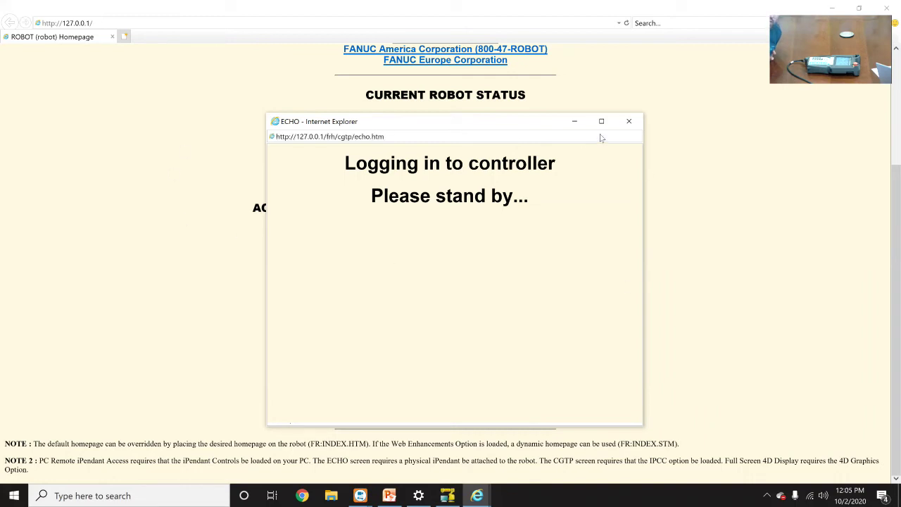
left_click(628, 125)
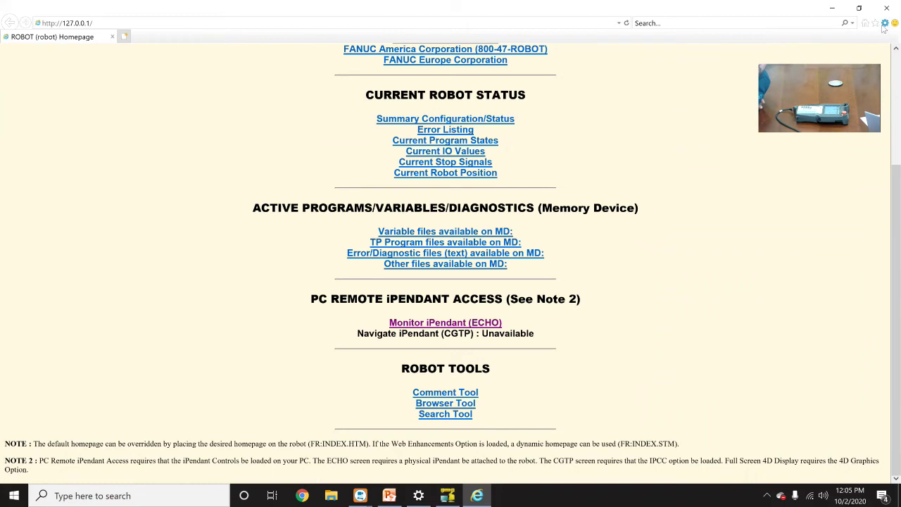
left_click(885, 23)
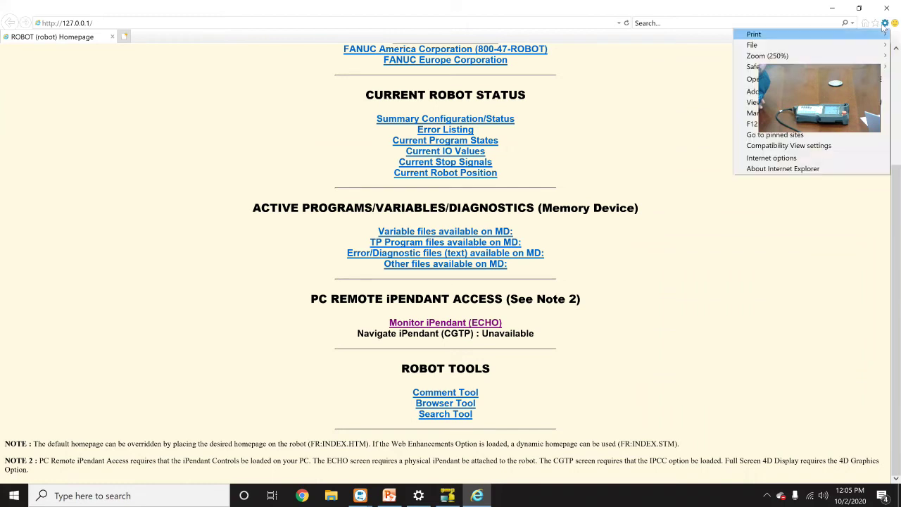
left_click(787, 159)
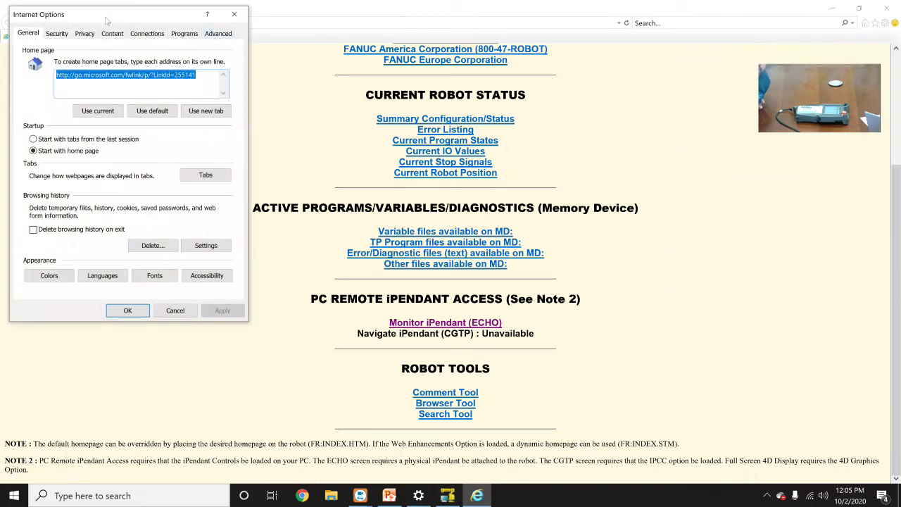
left_click(59, 34)
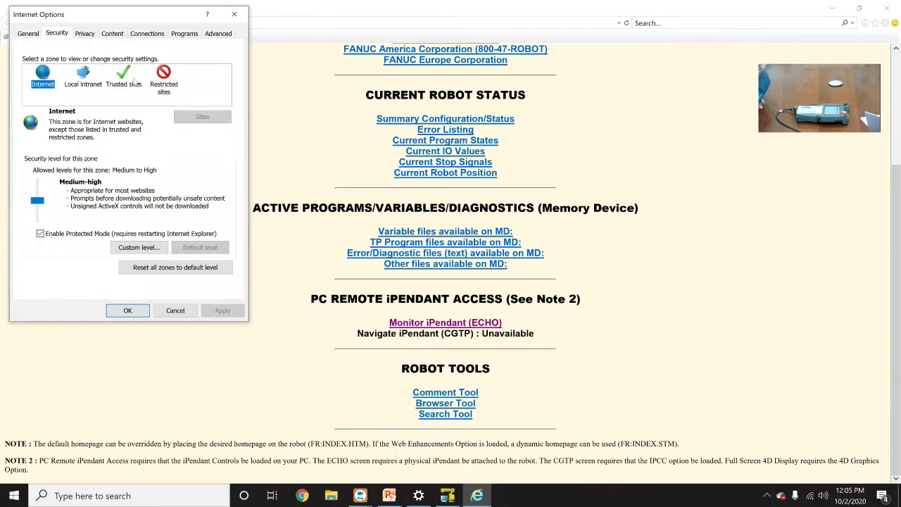
left_click(135, 81)
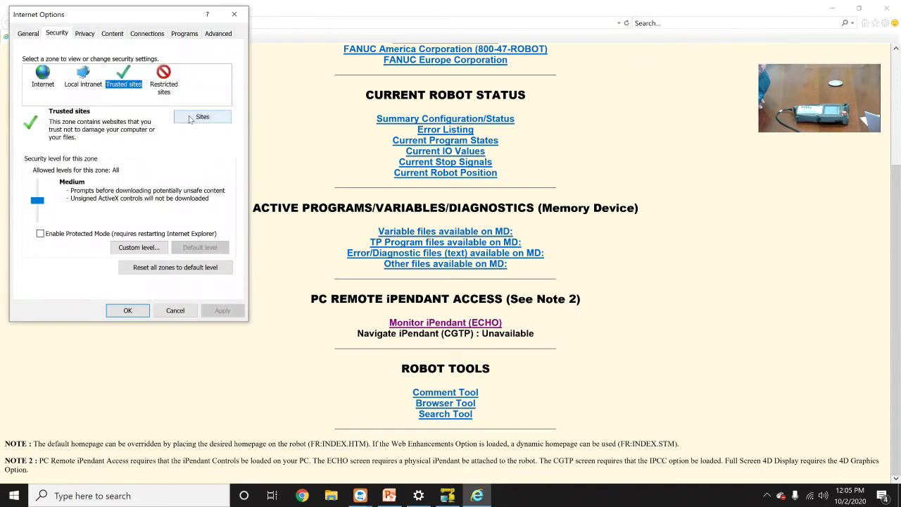
left_click(202, 117)
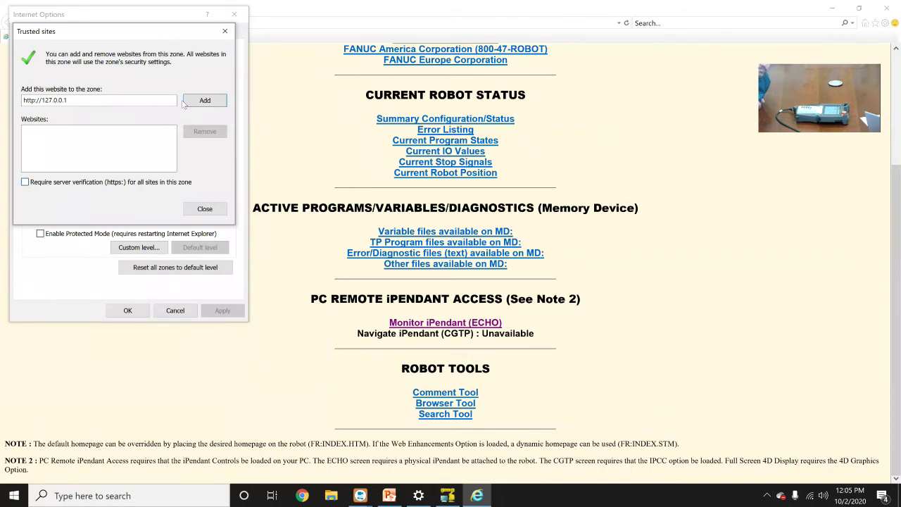
left_click(204, 100)
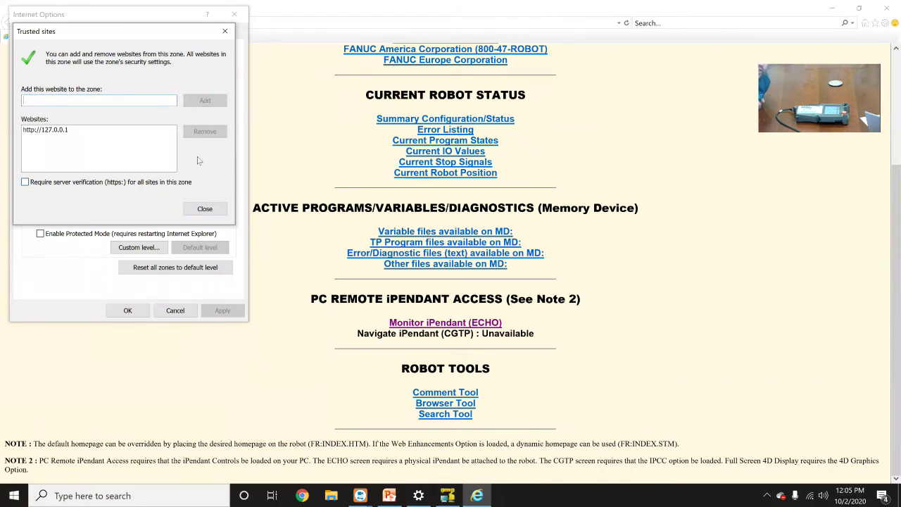
left_click(201, 209)
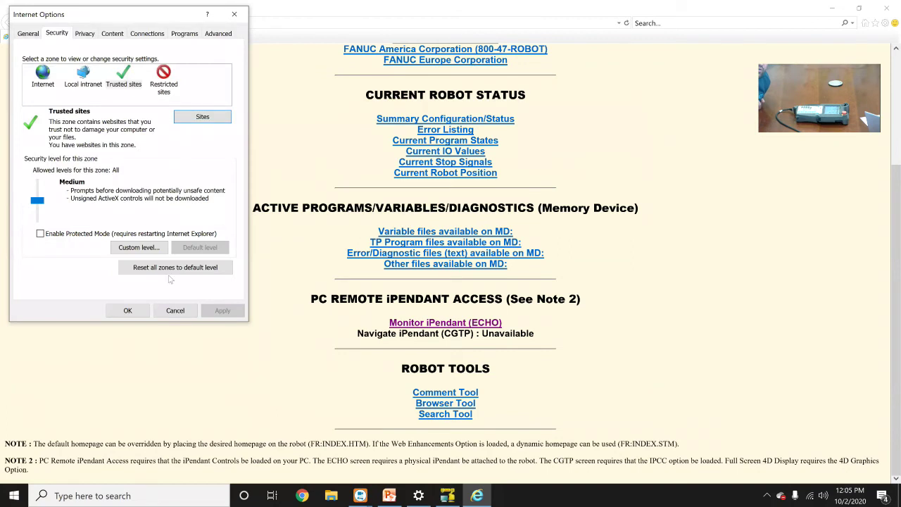
left_click(144, 315)
Open Monitor iPendant (ECHO) again and maximize its window to watch the physical pendant's screen
left_click(461, 323)
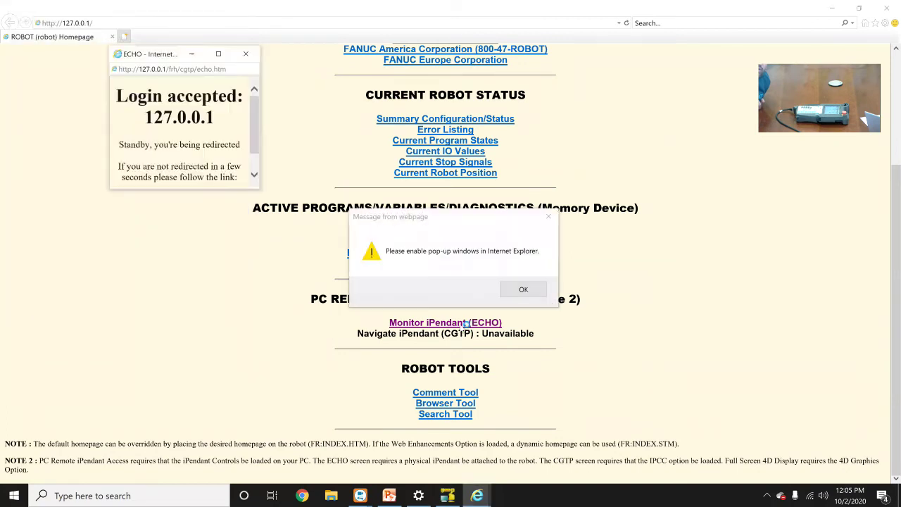
left_click(534, 288)
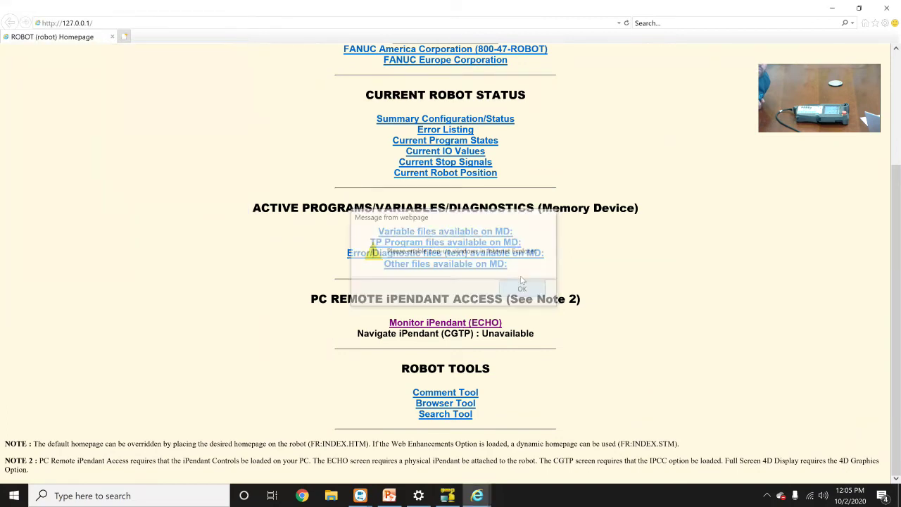
left_click(395, 325)
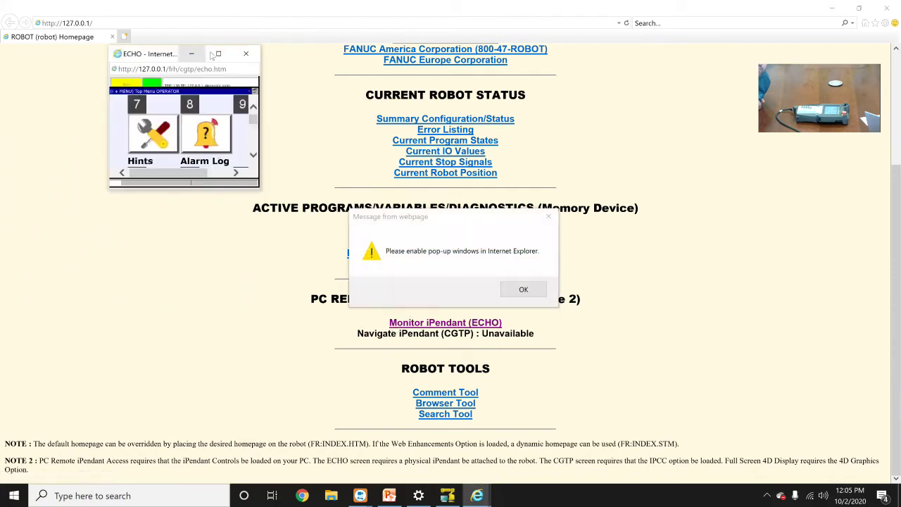
left_click(218, 54)
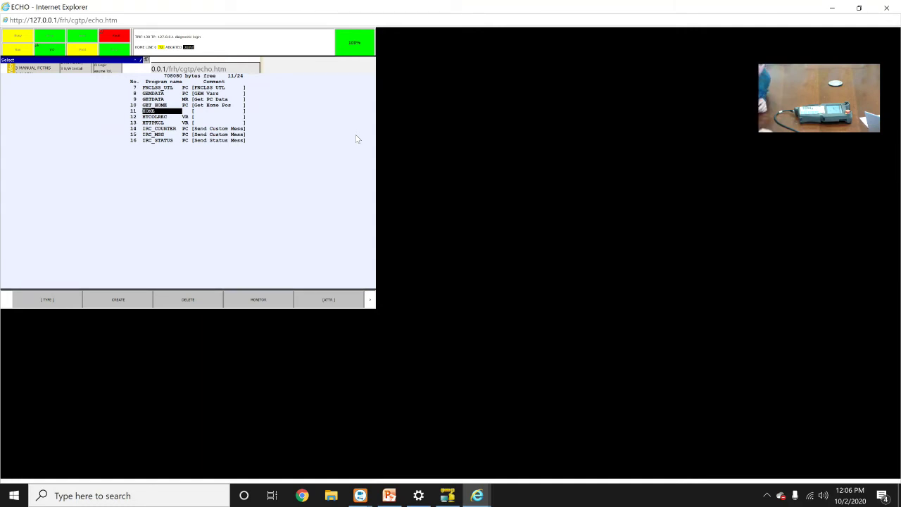
Close both ECHO monitor windows and the robot homepage, returning to the HandlingPRO workcell
left_click(886, 7)
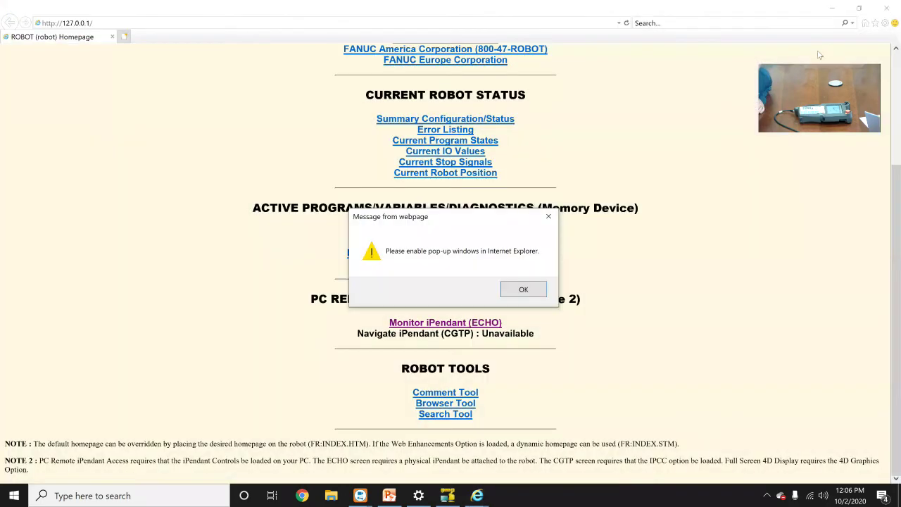
left_click(523, 290)
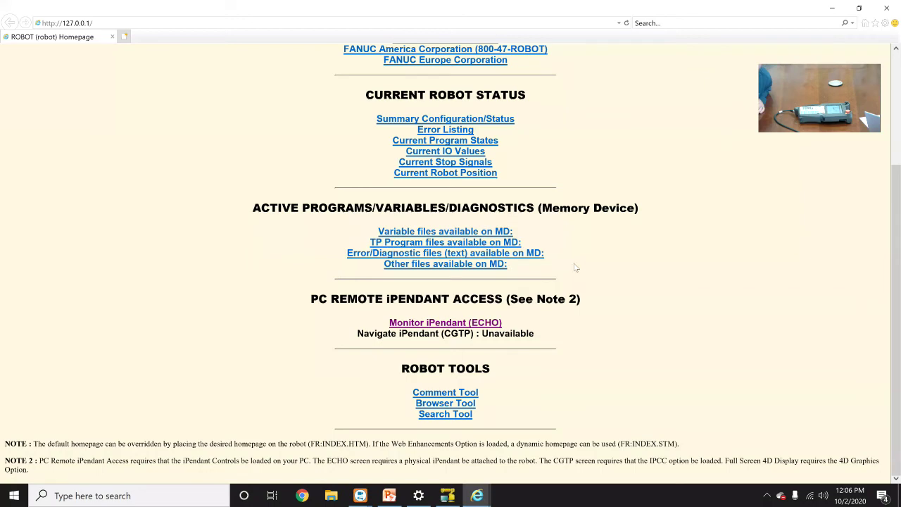
left_click(886, 8)
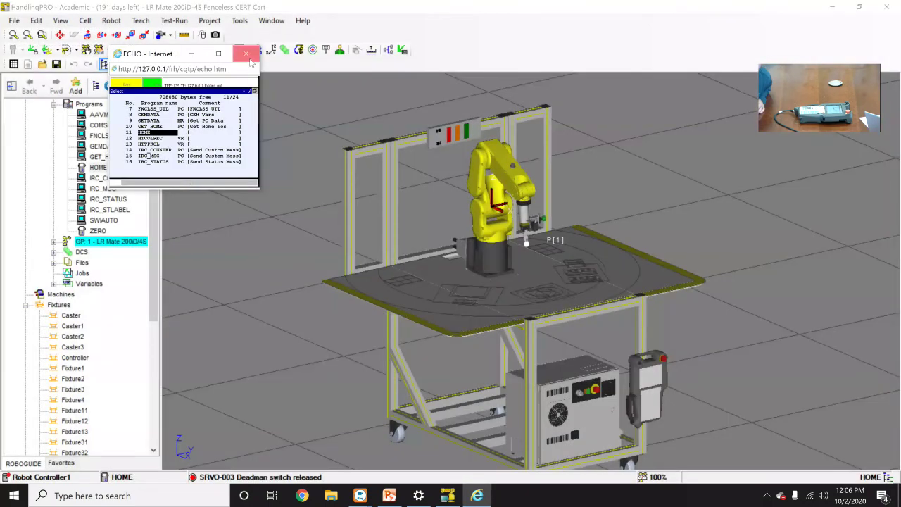
left_click(245, 53)
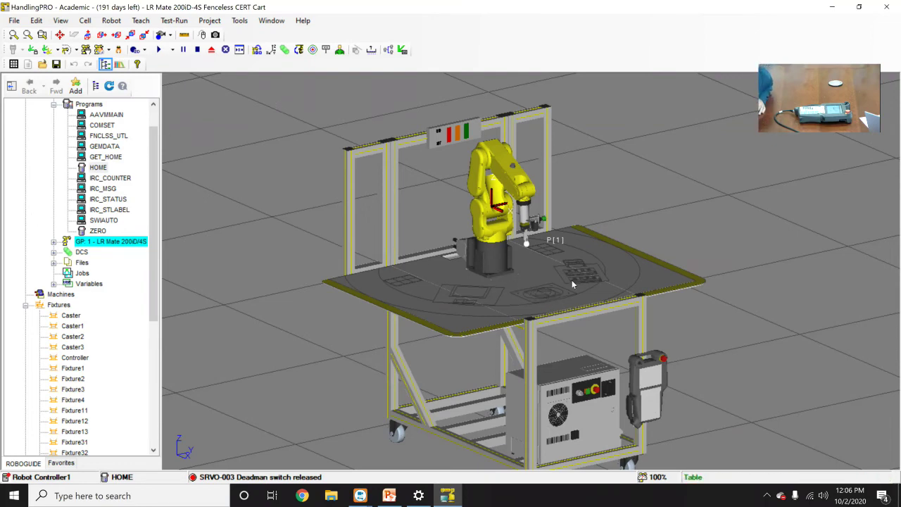
Save the HOME program as the binary file HOME.tp on the FANUC (D:) drive
right_click_drag(540, 300, 464, 371)
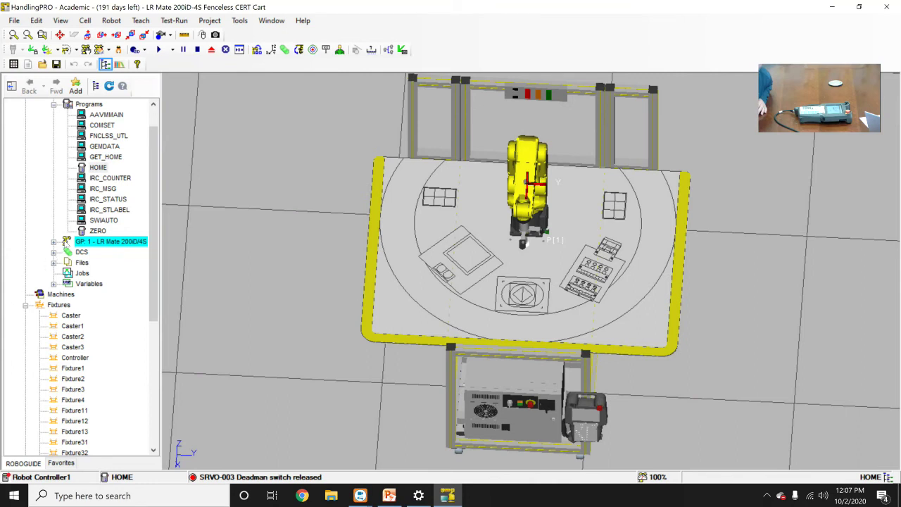
right_click(97, 169)
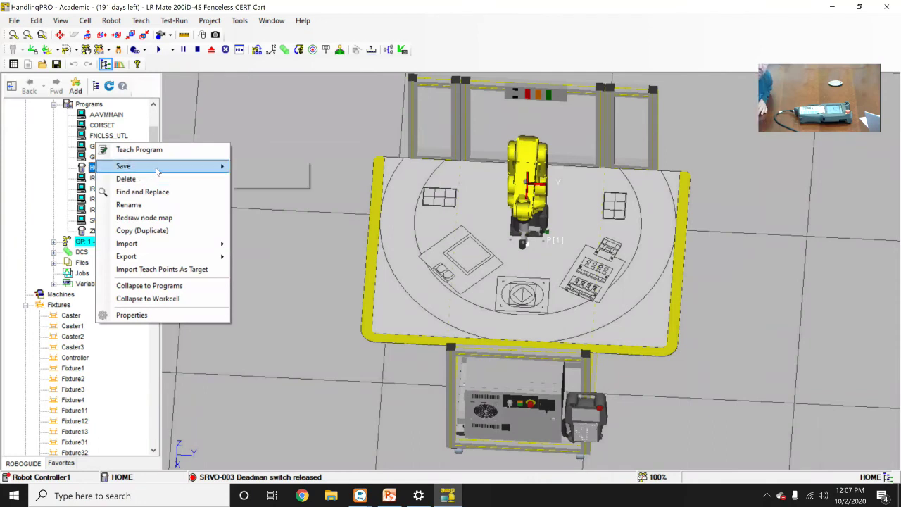
mouse_move(195, 169)
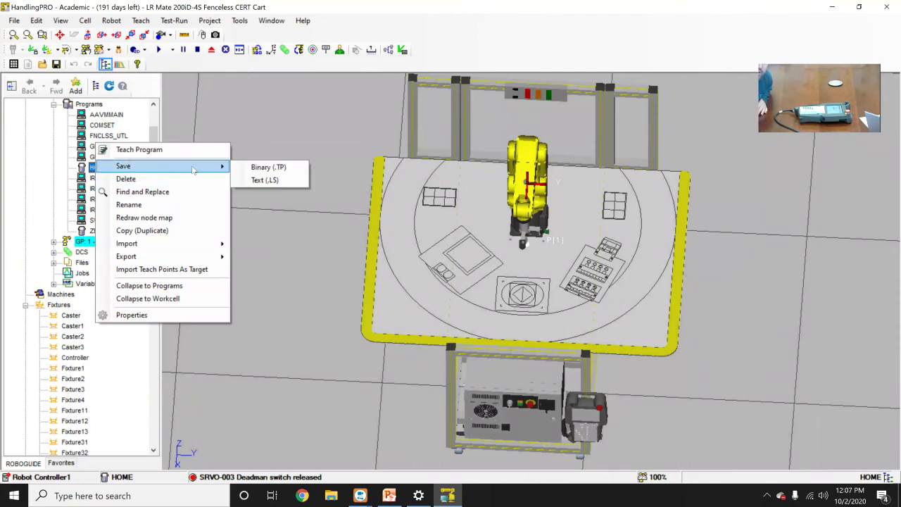
left_click(292, 168)
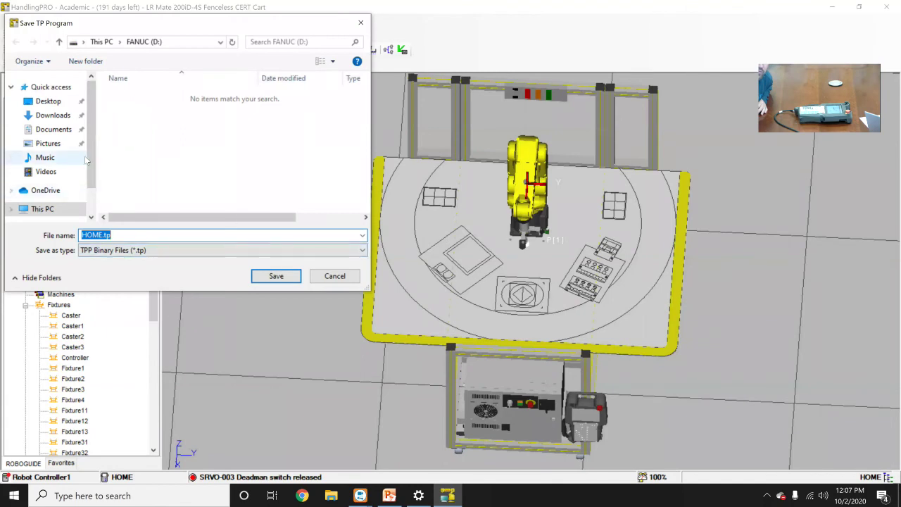
left_click_drag(91, 165, 90, 203)
left_click(59, 190)
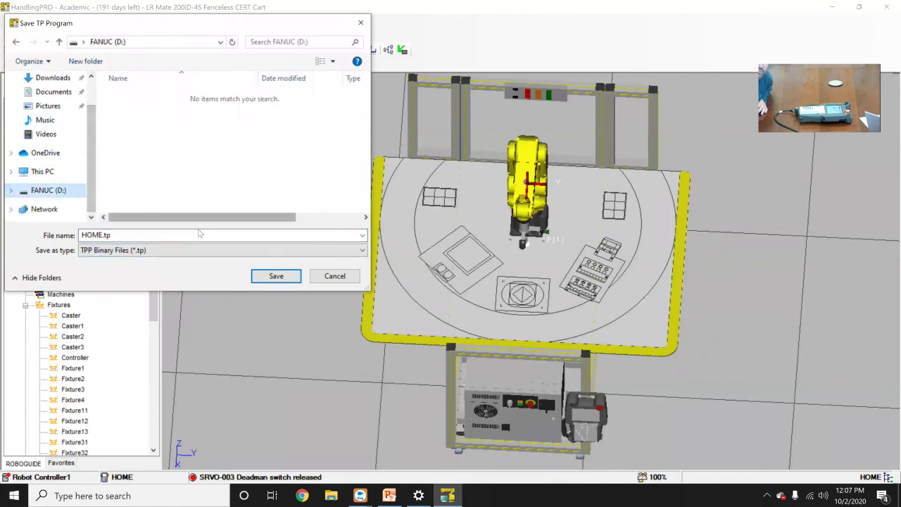
left_click(274, 275)
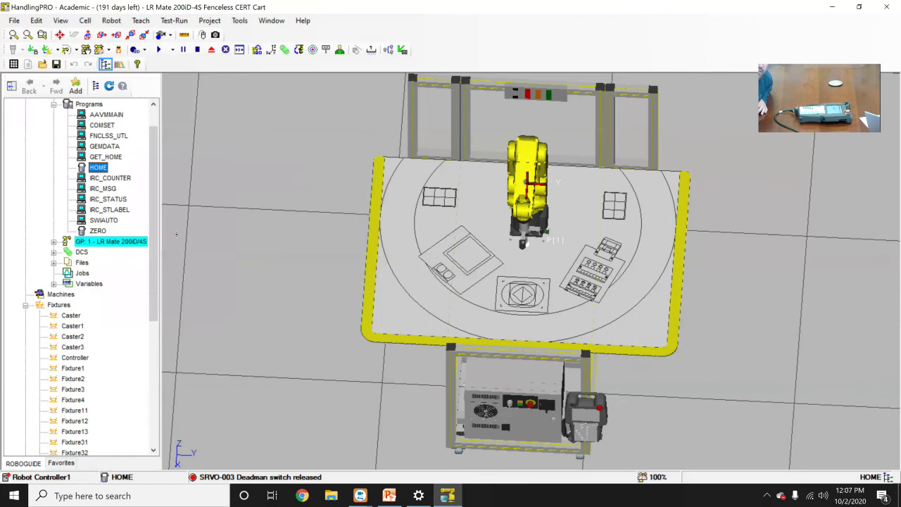
Save the HOME program as the text listing file HOME.ls on the FANUC (D:) drive
right_click(104, 167)
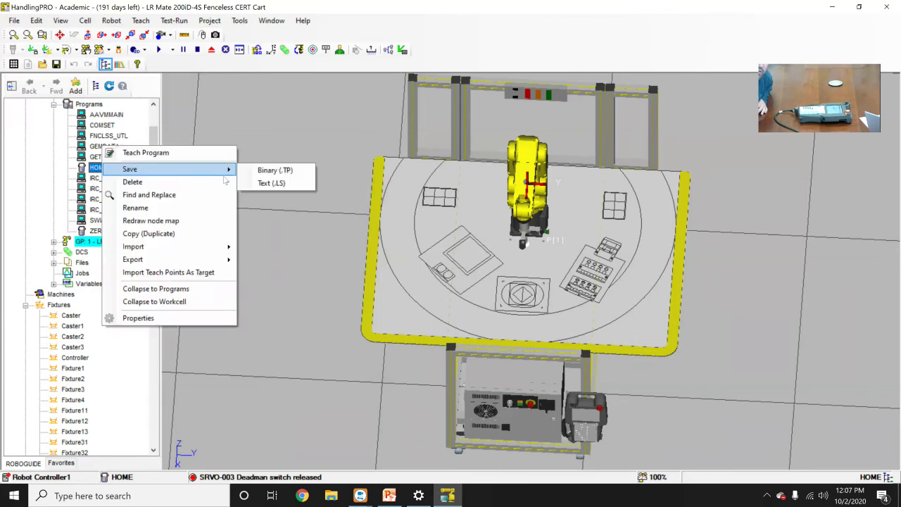
left_click(265, 185)
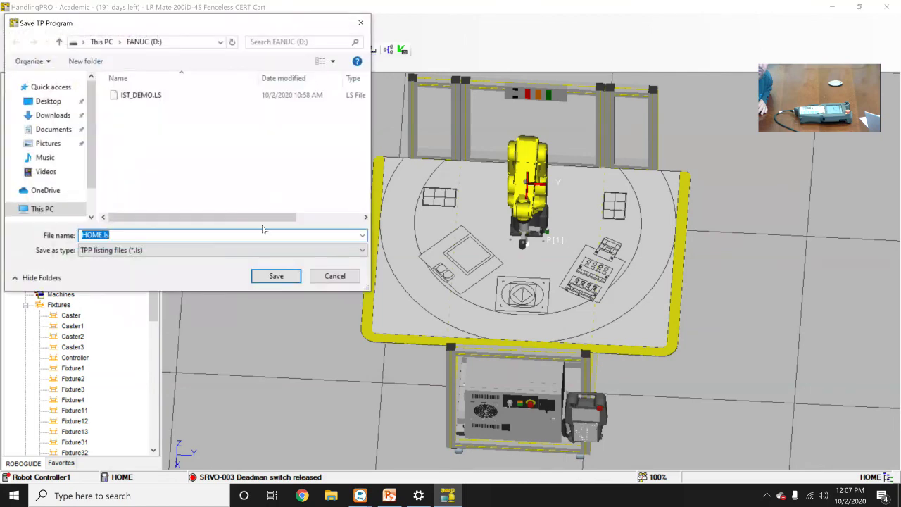
left_click(275, 277)
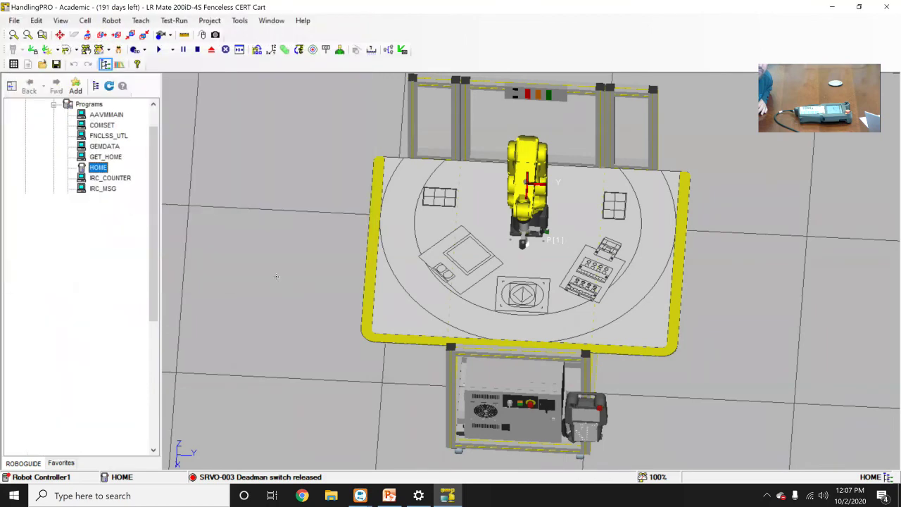
Switch to File Explorer, open HOME.TP from the FANUC (D:) drive to inspect its binary contents, and close the file
left_click(833, 9)
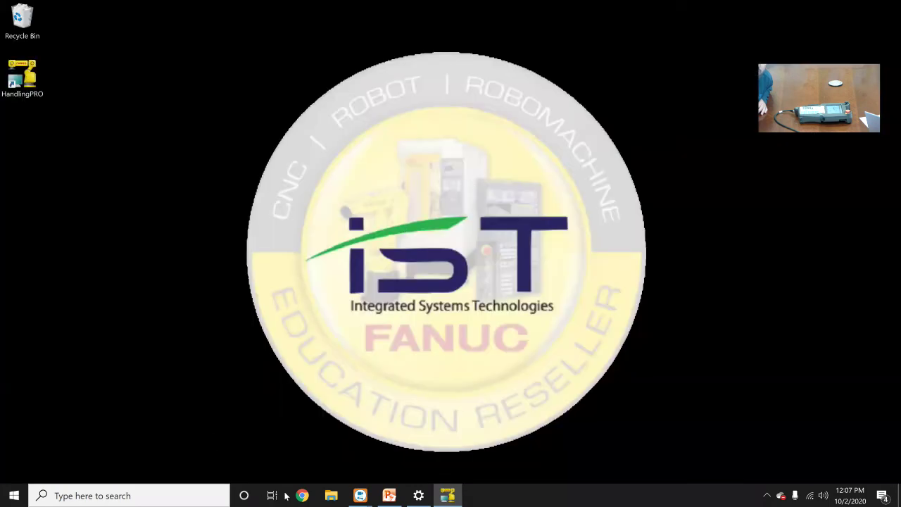
left_click(327, 493)
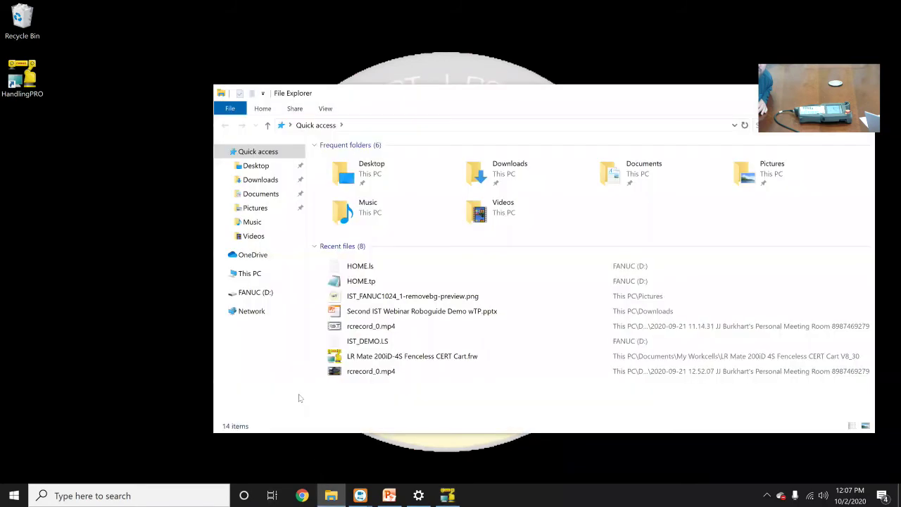
left_click(268, 292)
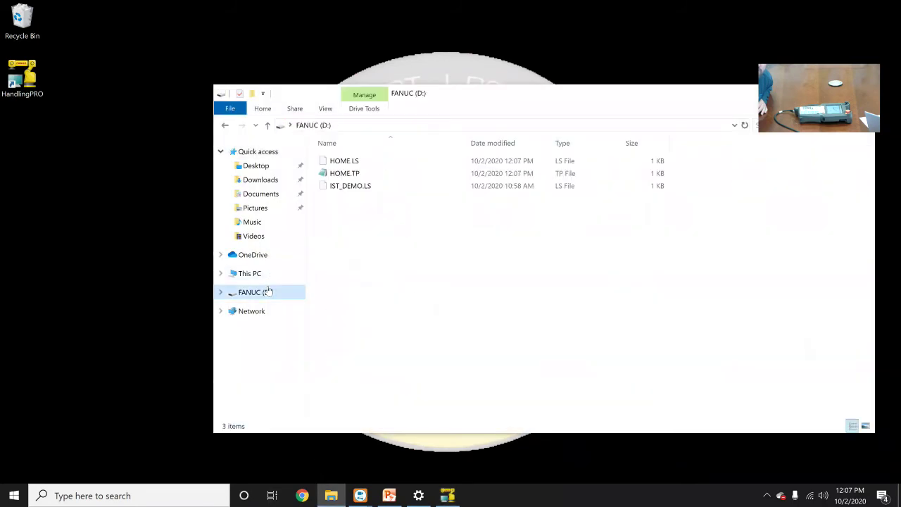
double_click(345, 173)
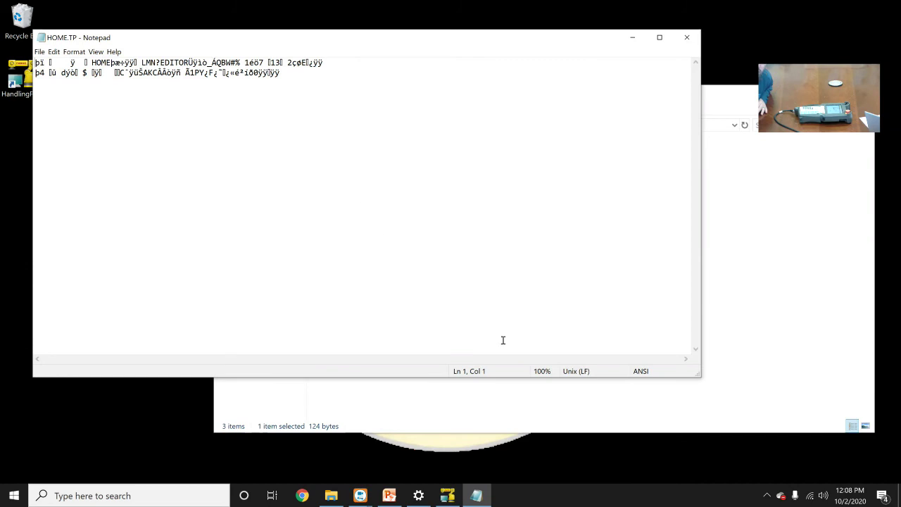
left_click(687, 35)
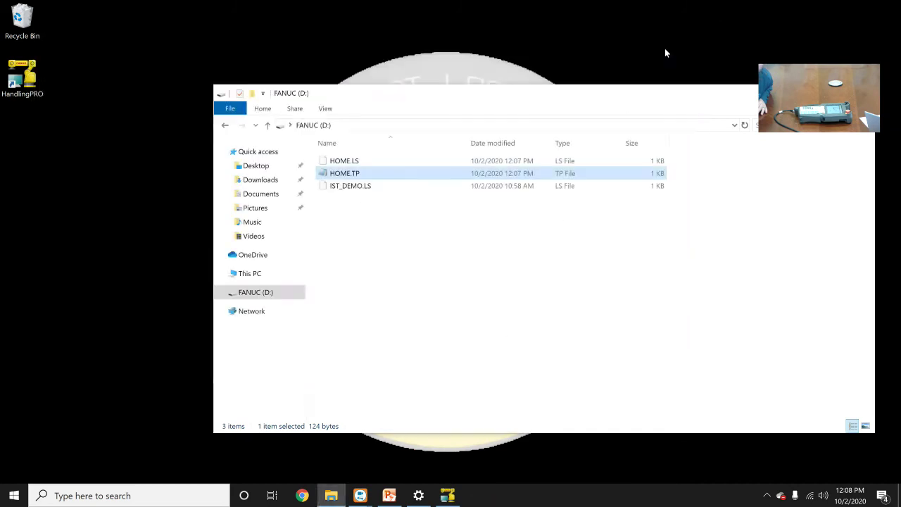
Open HOME.LS with Notepad as the default app for .LS files and read through the program listing
left_click(331, 161)
right_click(342, 163)
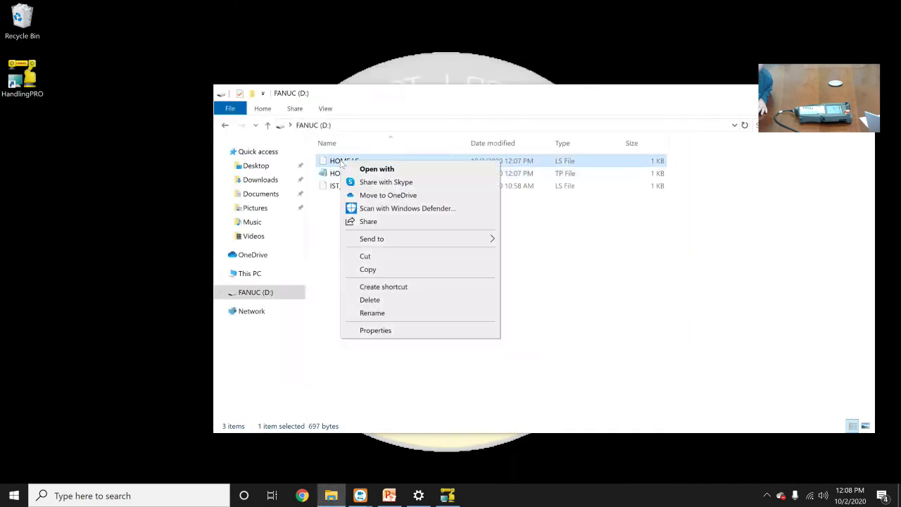
left_click(366, 170)
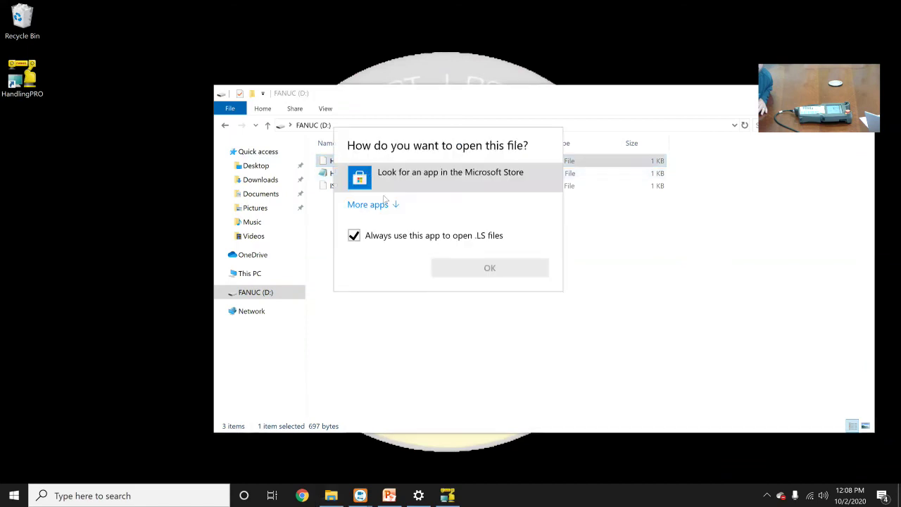
left_click(387, 204)
left_click(373, 237)
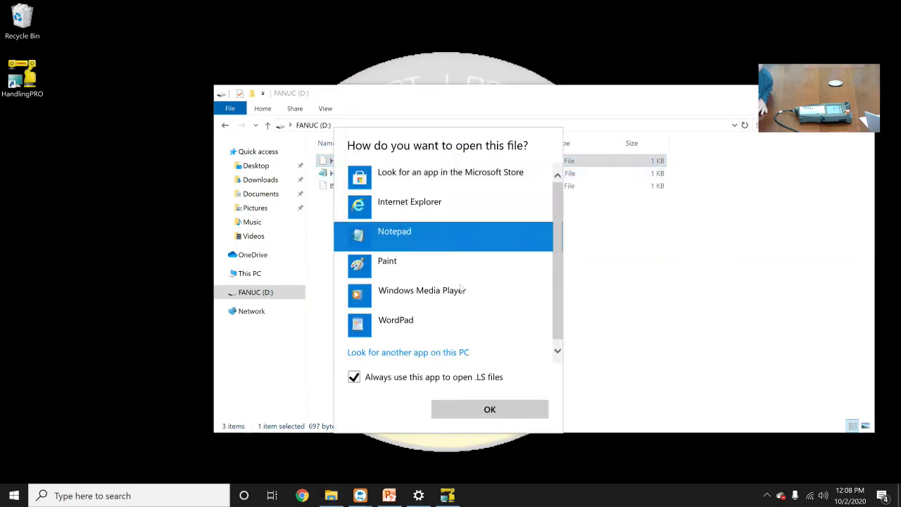
left_click(521, 409)
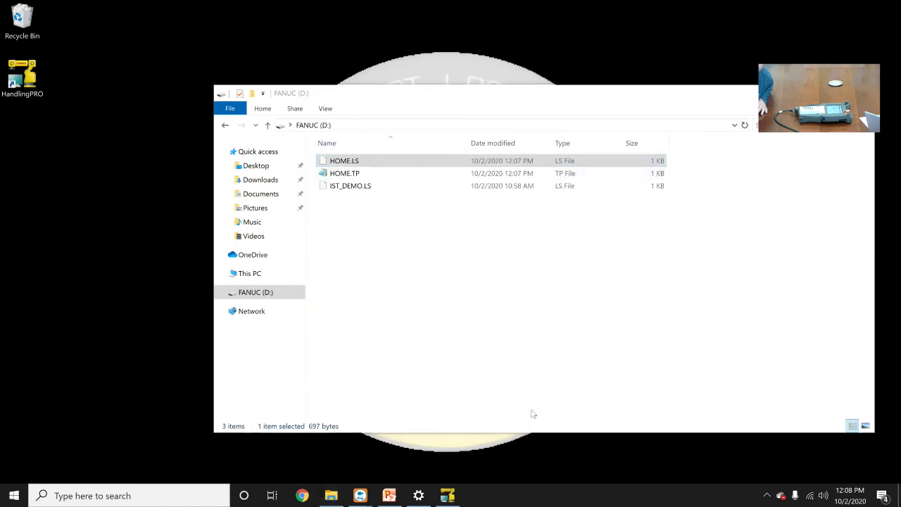
scroll(192, 180, "down", 1)
scroll(192, 180, "up", 1)
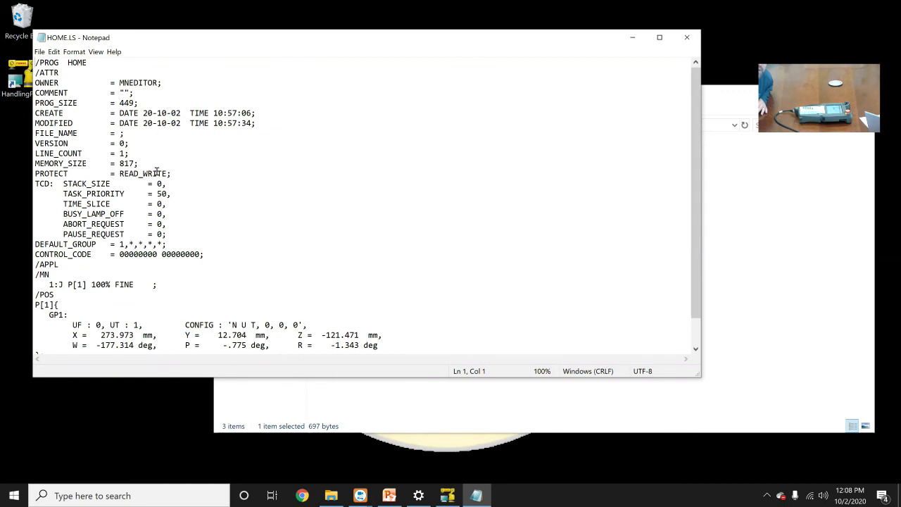
scroll(154, 178, "down", 1)
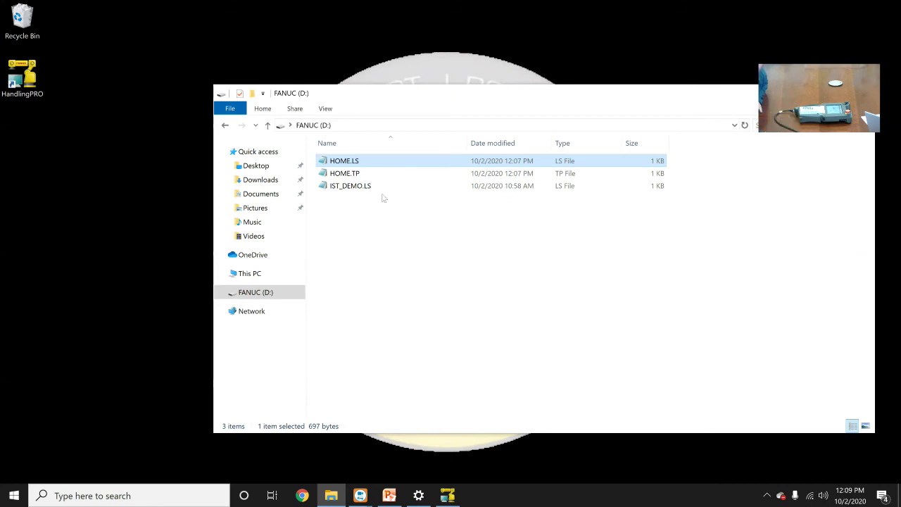
Switch back to HandlingPRO and load the IST_DEMO.LS program from the FANUC (D:) drive into the robot controller's programs
left_click(447, 496)
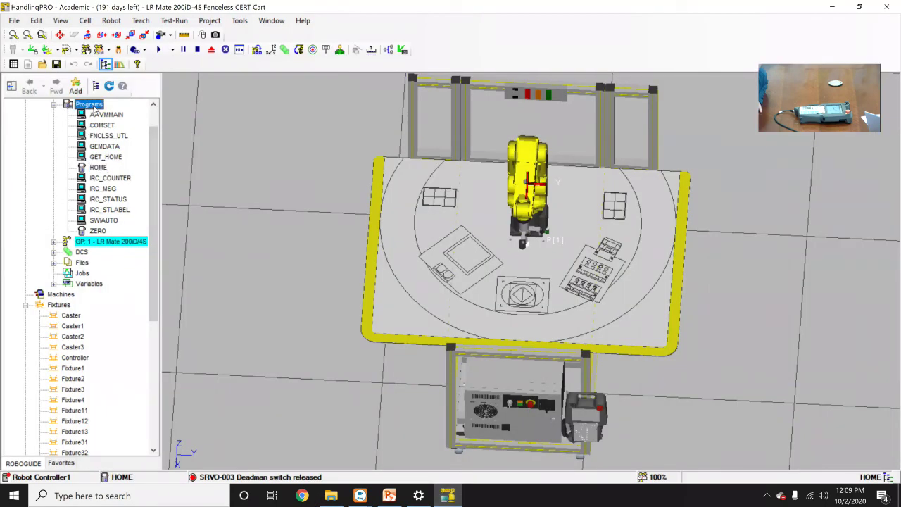
right_click(93, 105)
left_click(127, 116)
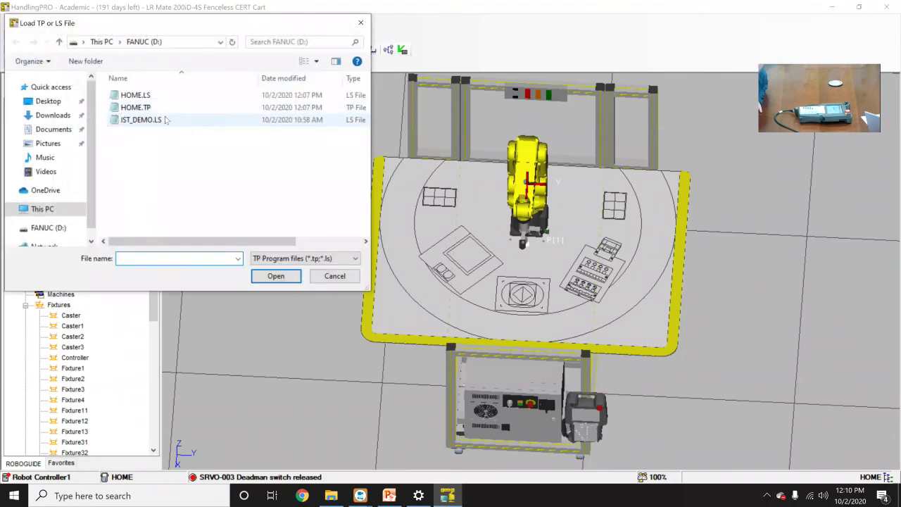
left_click(166, 120)
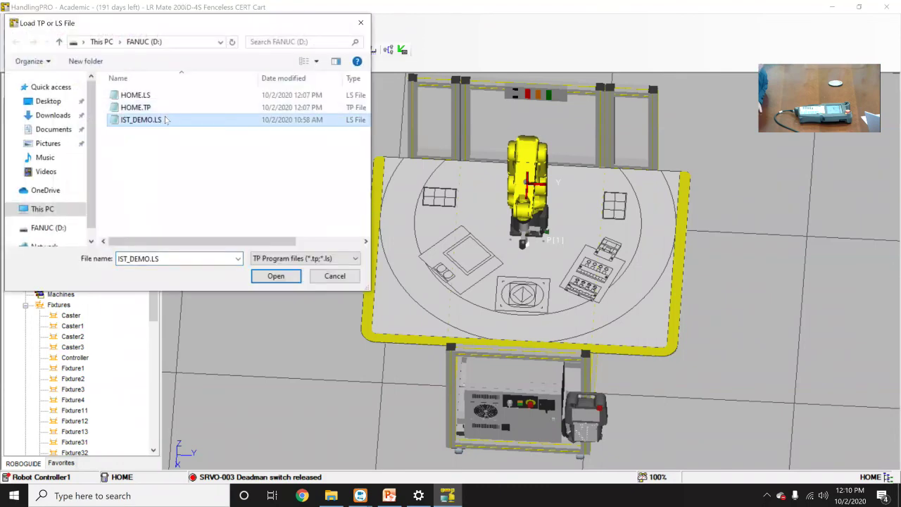
left_click(277, 276)
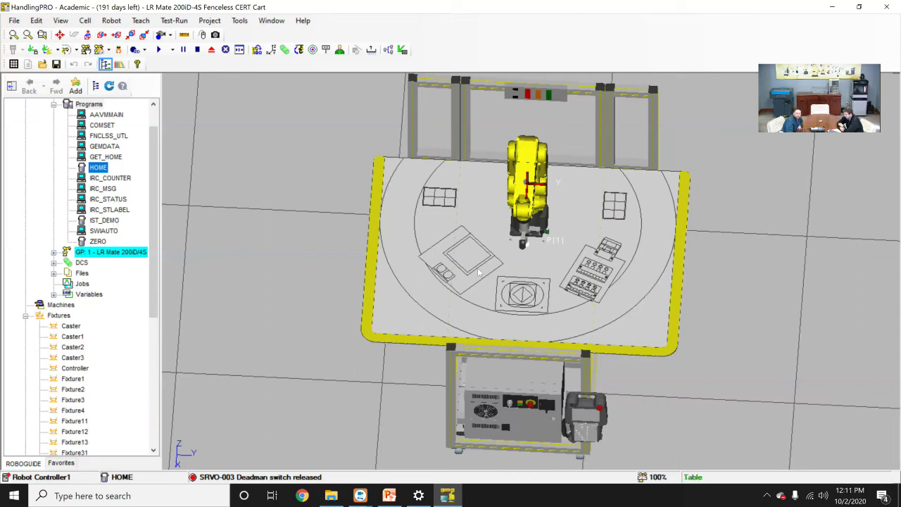
Minimize HandlingPRO, close the FANUC (D:) folder window, and show the final contact slide of the webinar presentation in PowerPoint Viewer
left_click(829, 6)
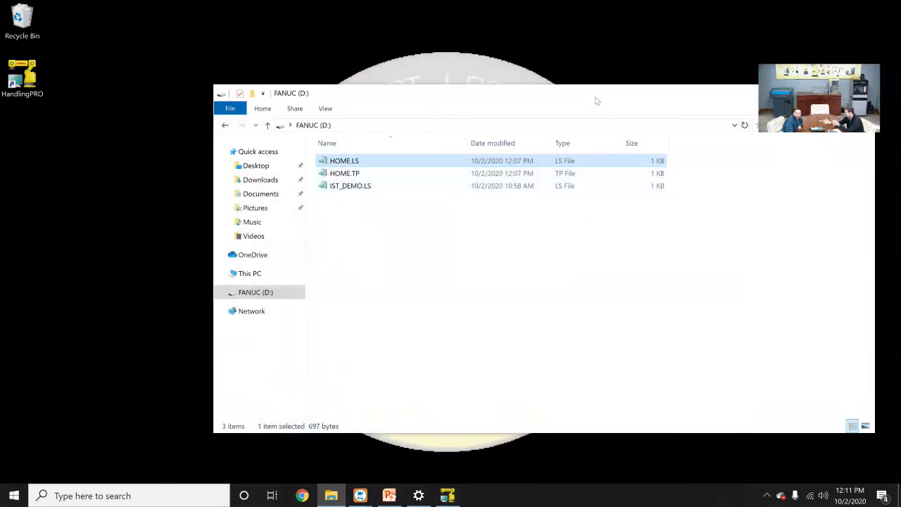
left_click_drag(595, 101, 476, 110)
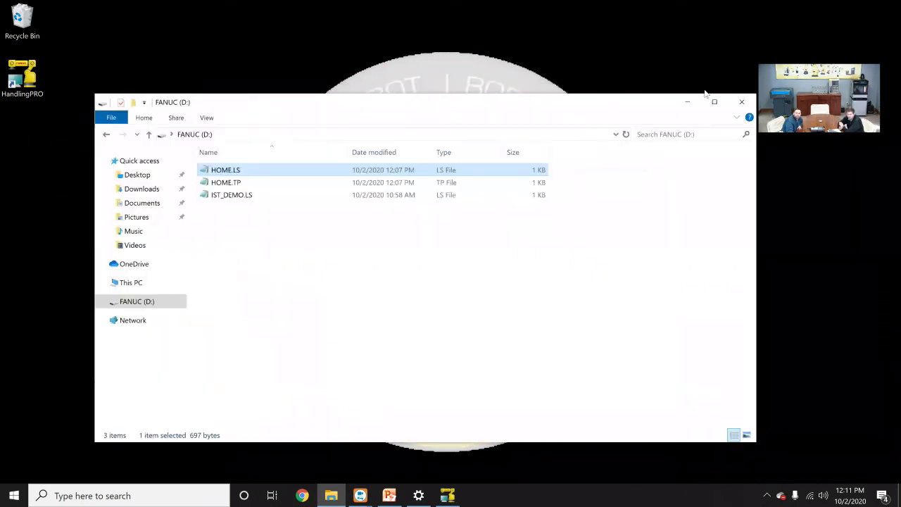
left_click(741, 102)
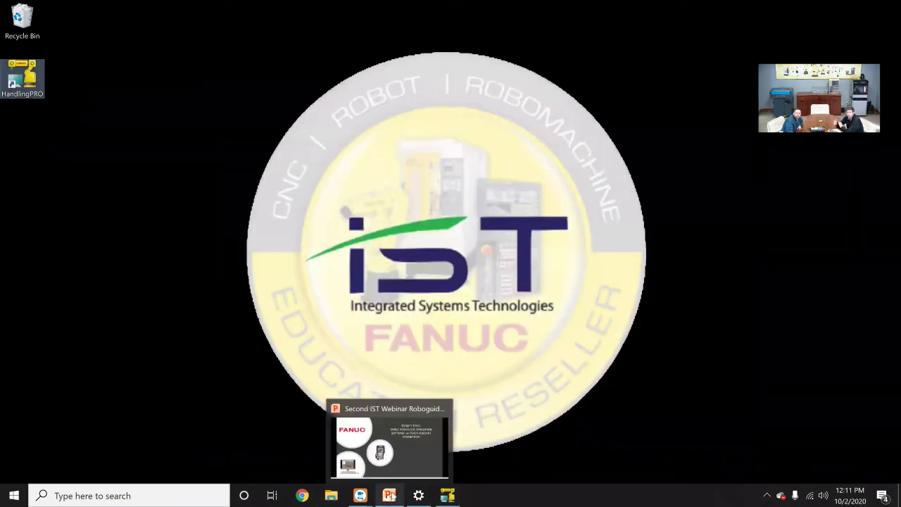
left_click(392, 444)
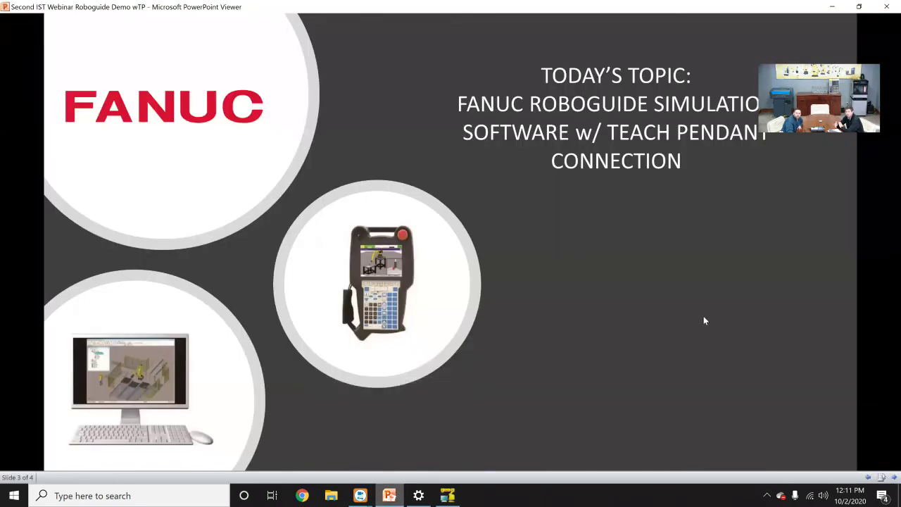
left_click(859, 255)
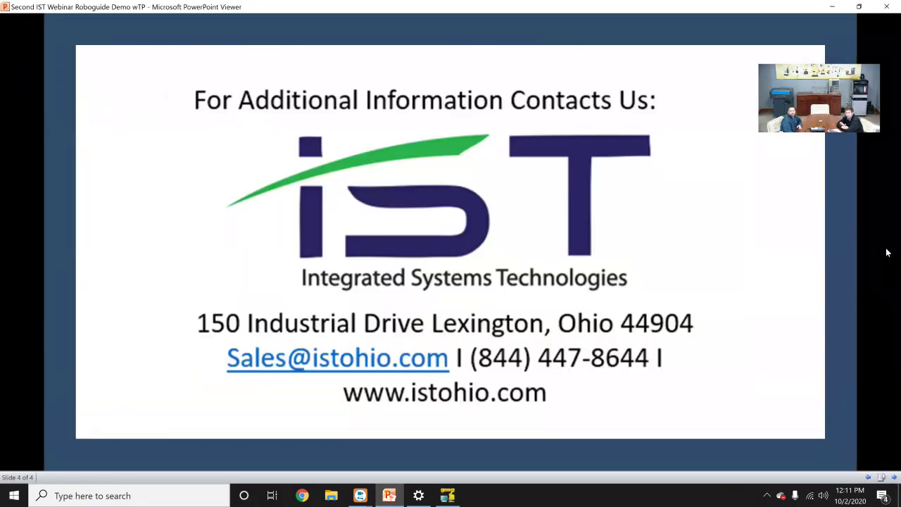